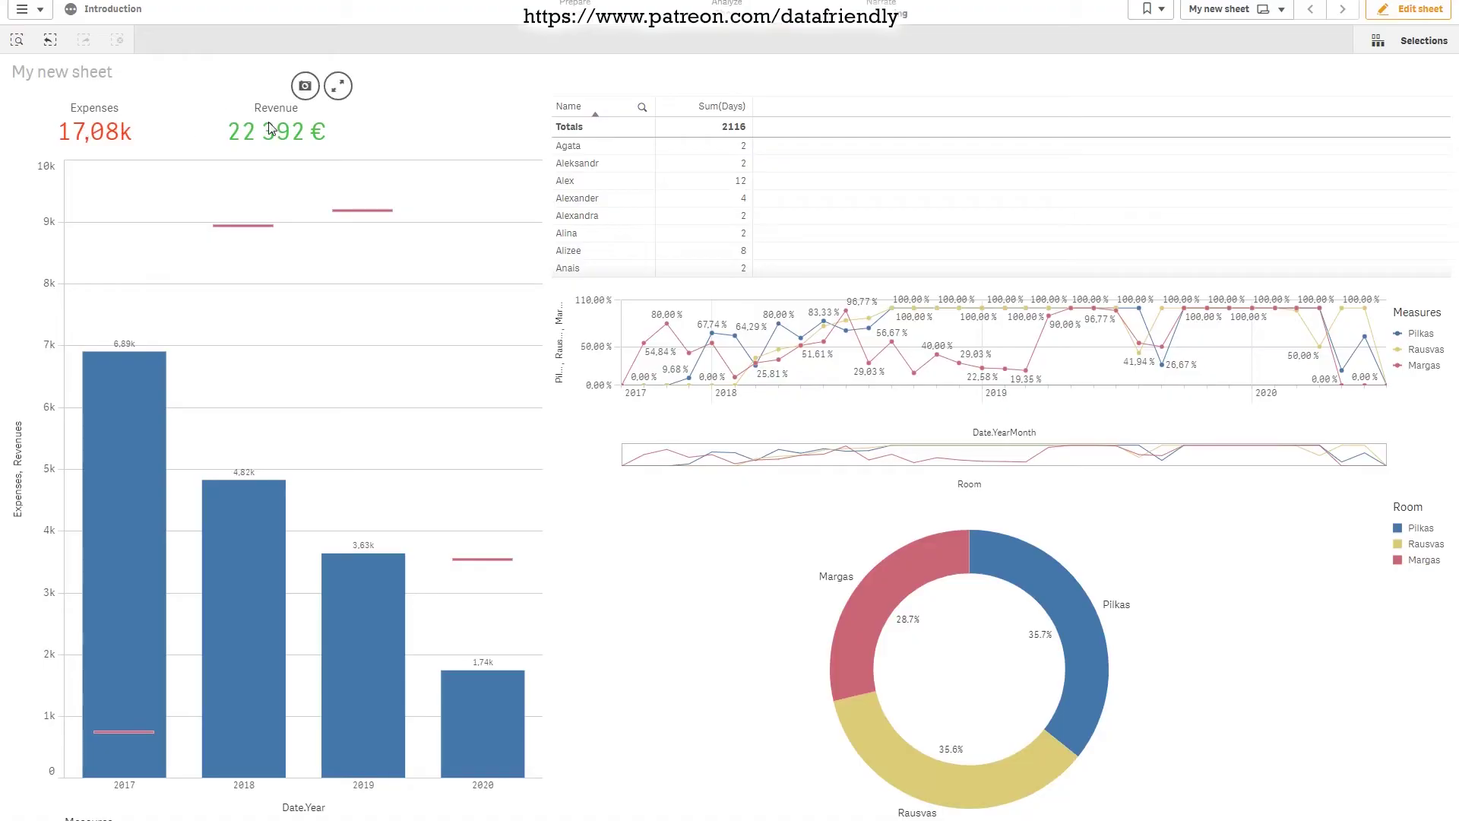
Step: Switch My new sheet into edit mode to change its KPIs and charts
left_click(1397, 14)
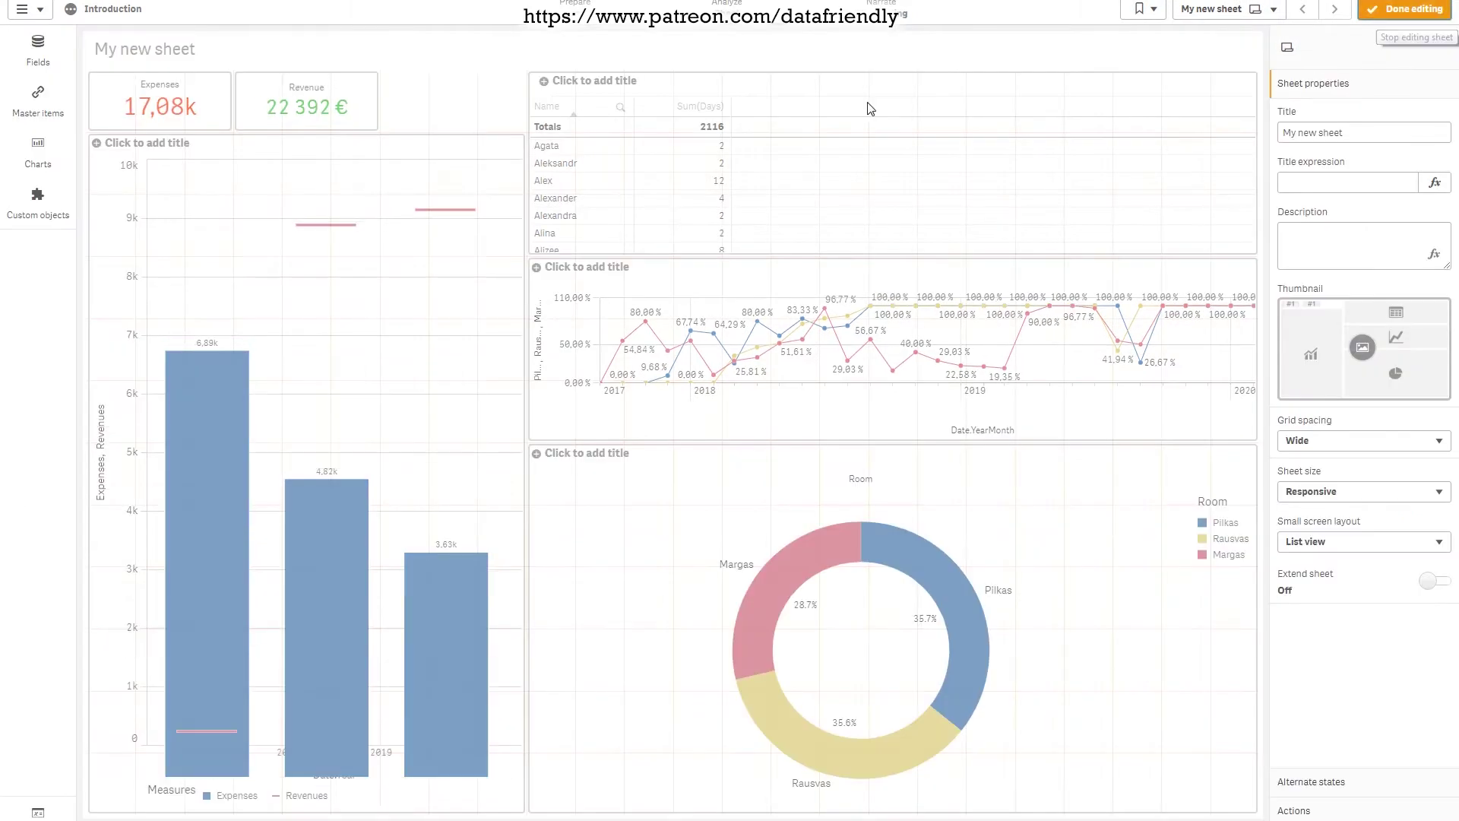
Step: Paste a copy of the Revenue KPI onto the sheet
left_click(264, 104)
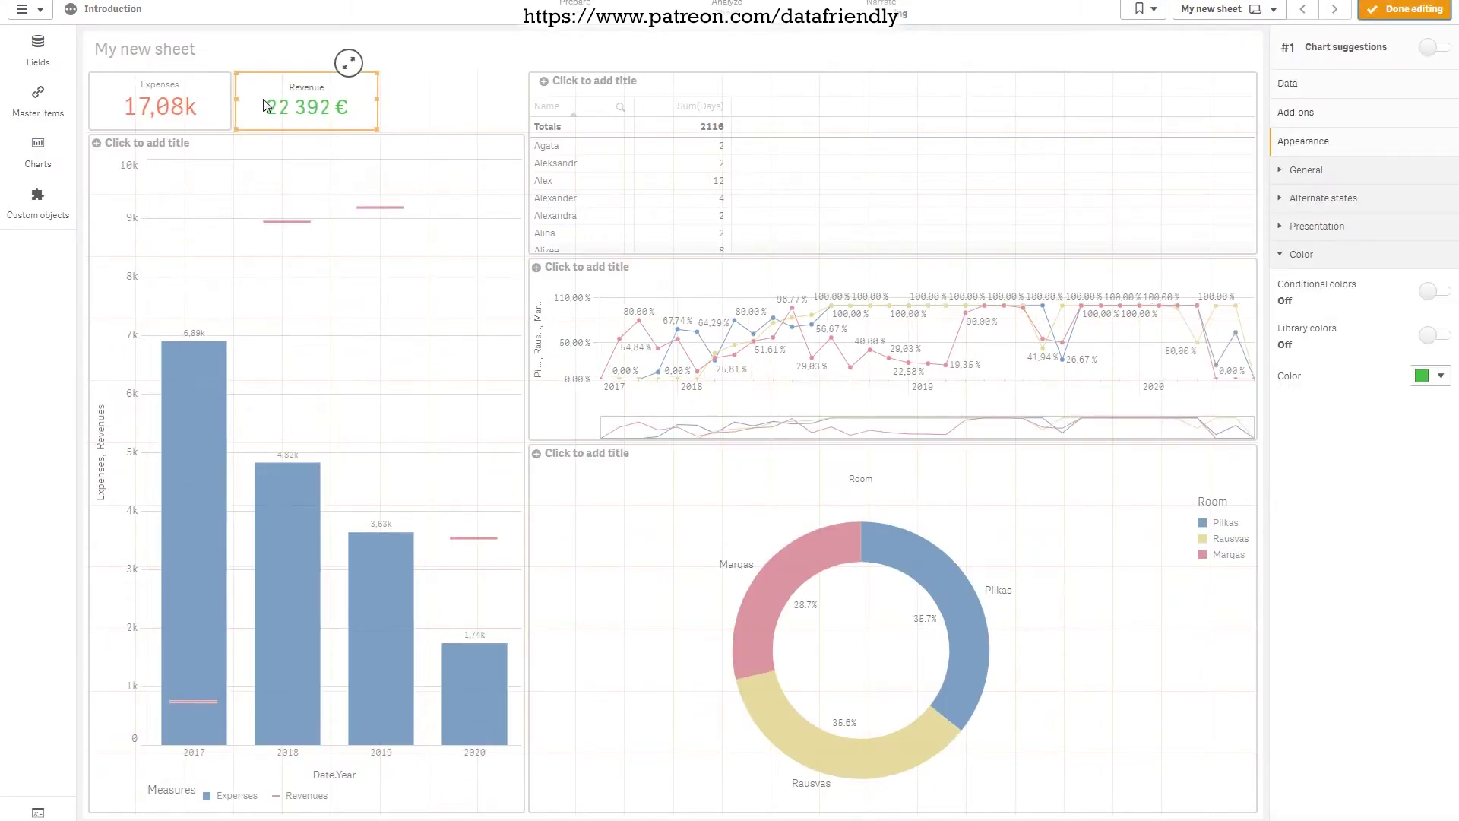
left_click(263, 104)
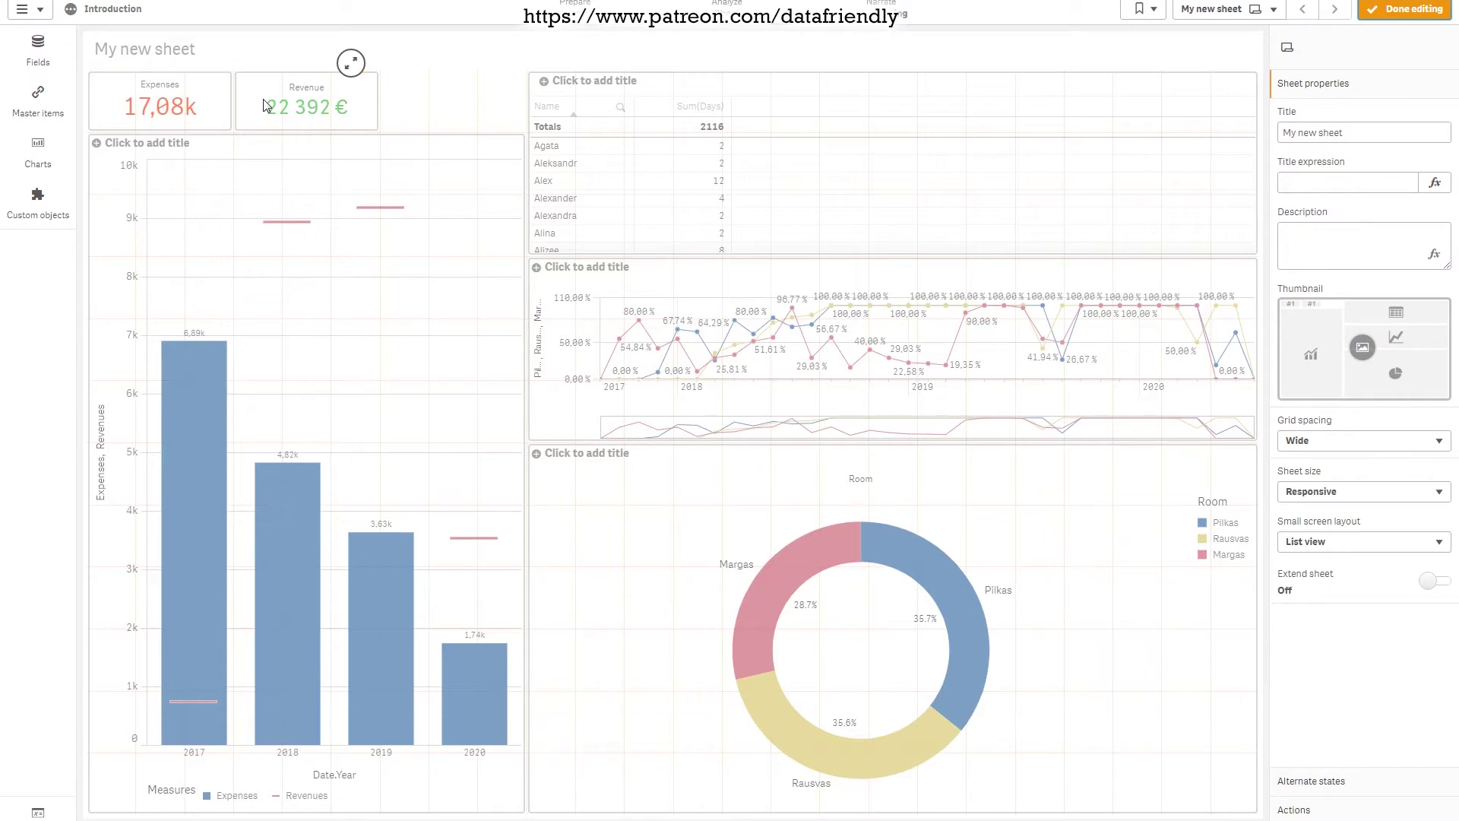
key("ctrl+v")
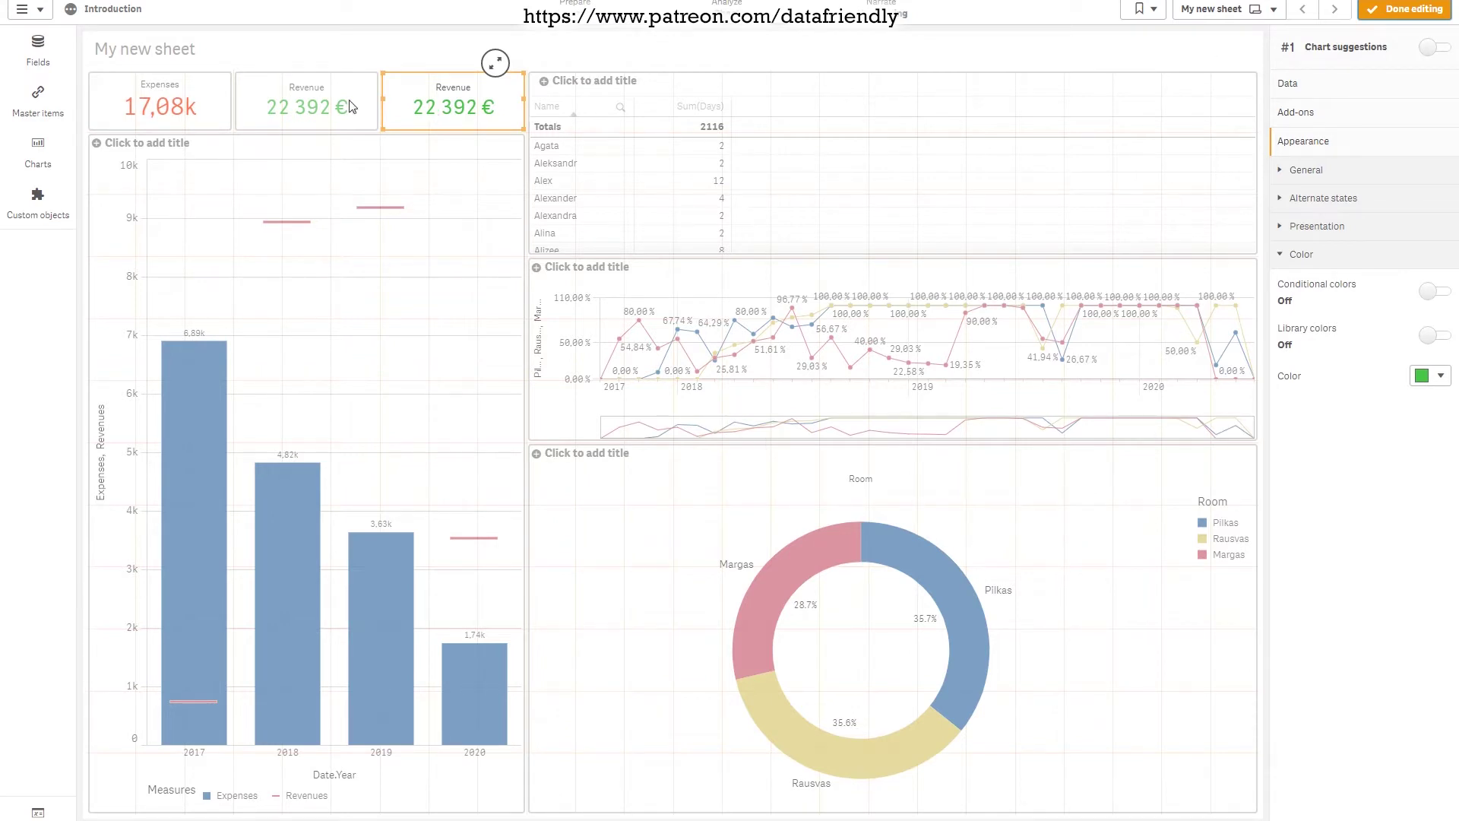
Step: Set the copied KPI's measure to Sum(Amount)-Sum(Sum), so it shows 5 315 €
left_click(160, 103)
left_click(1290, 84)
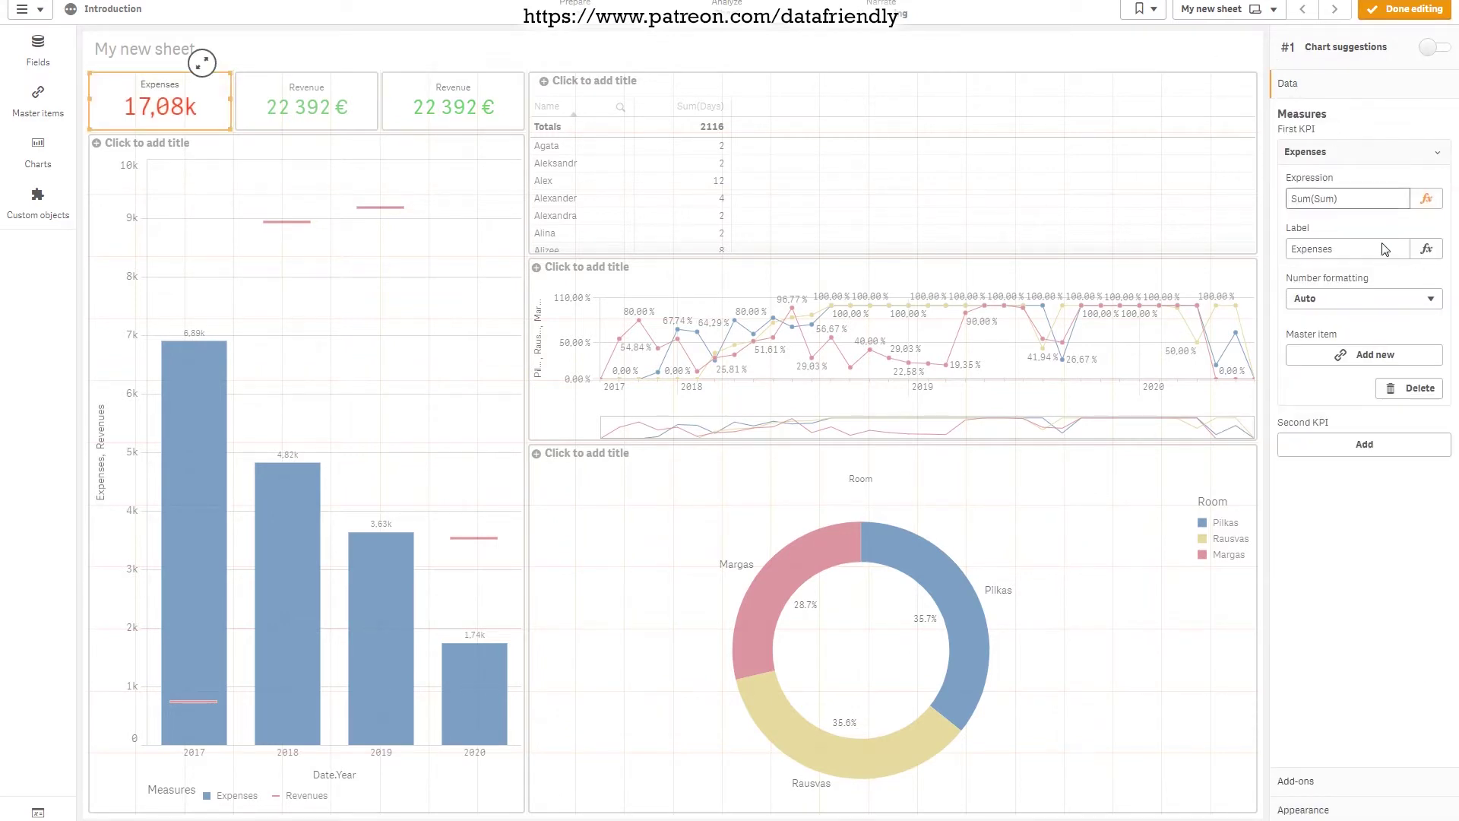
left_click(453, 102)
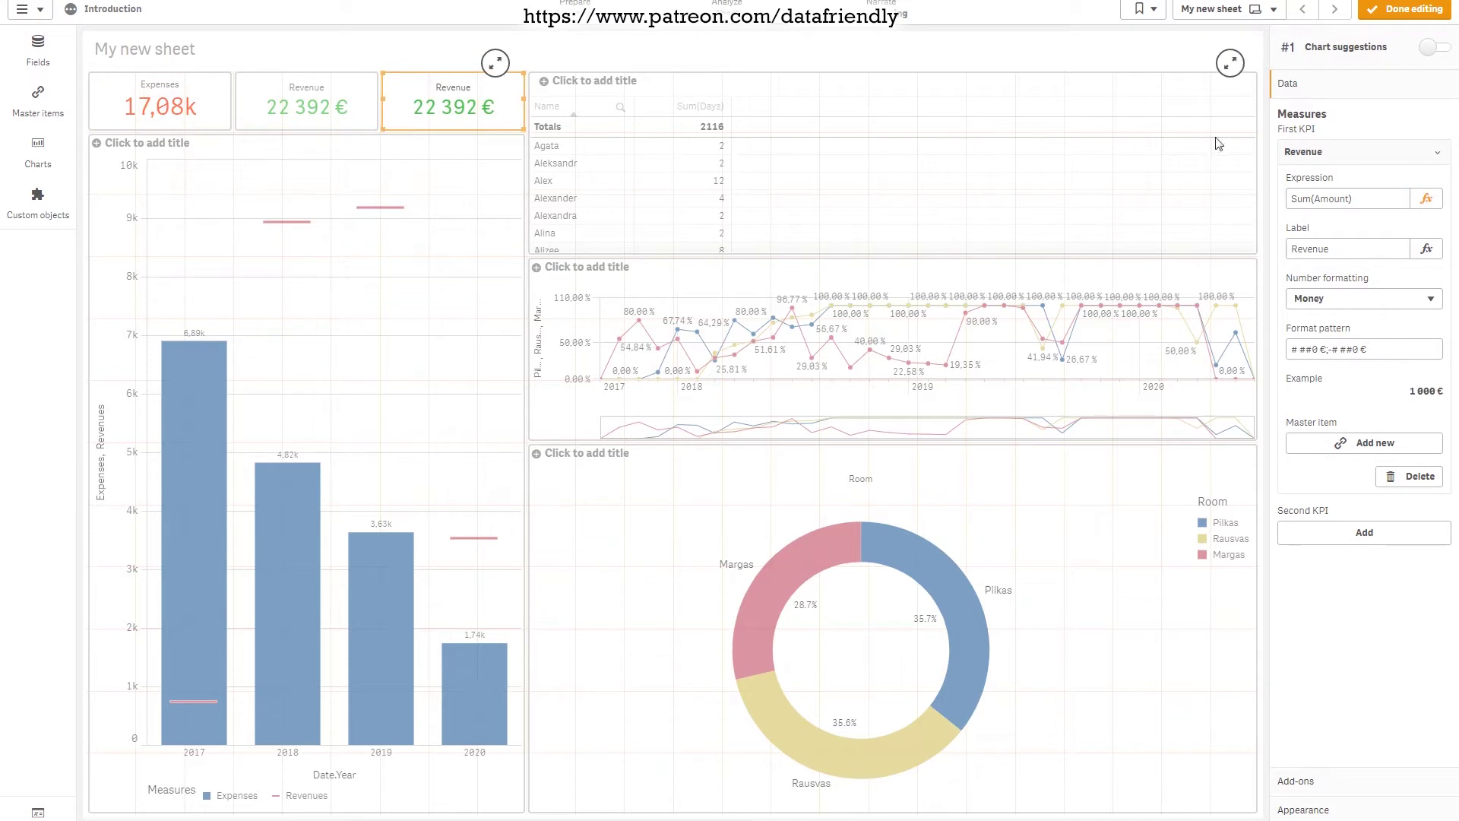
left_click(1395, 199)
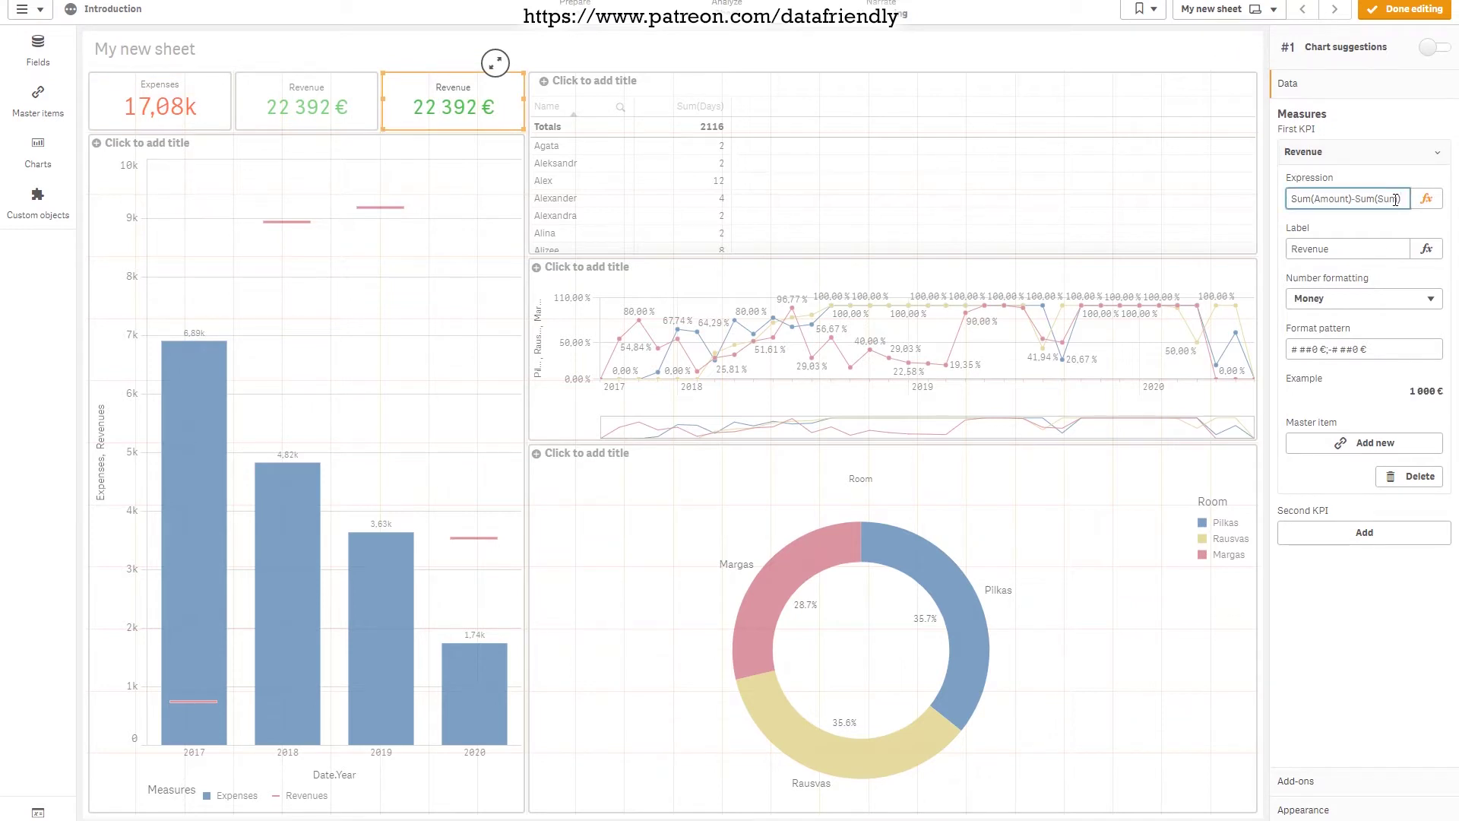
key("Return")
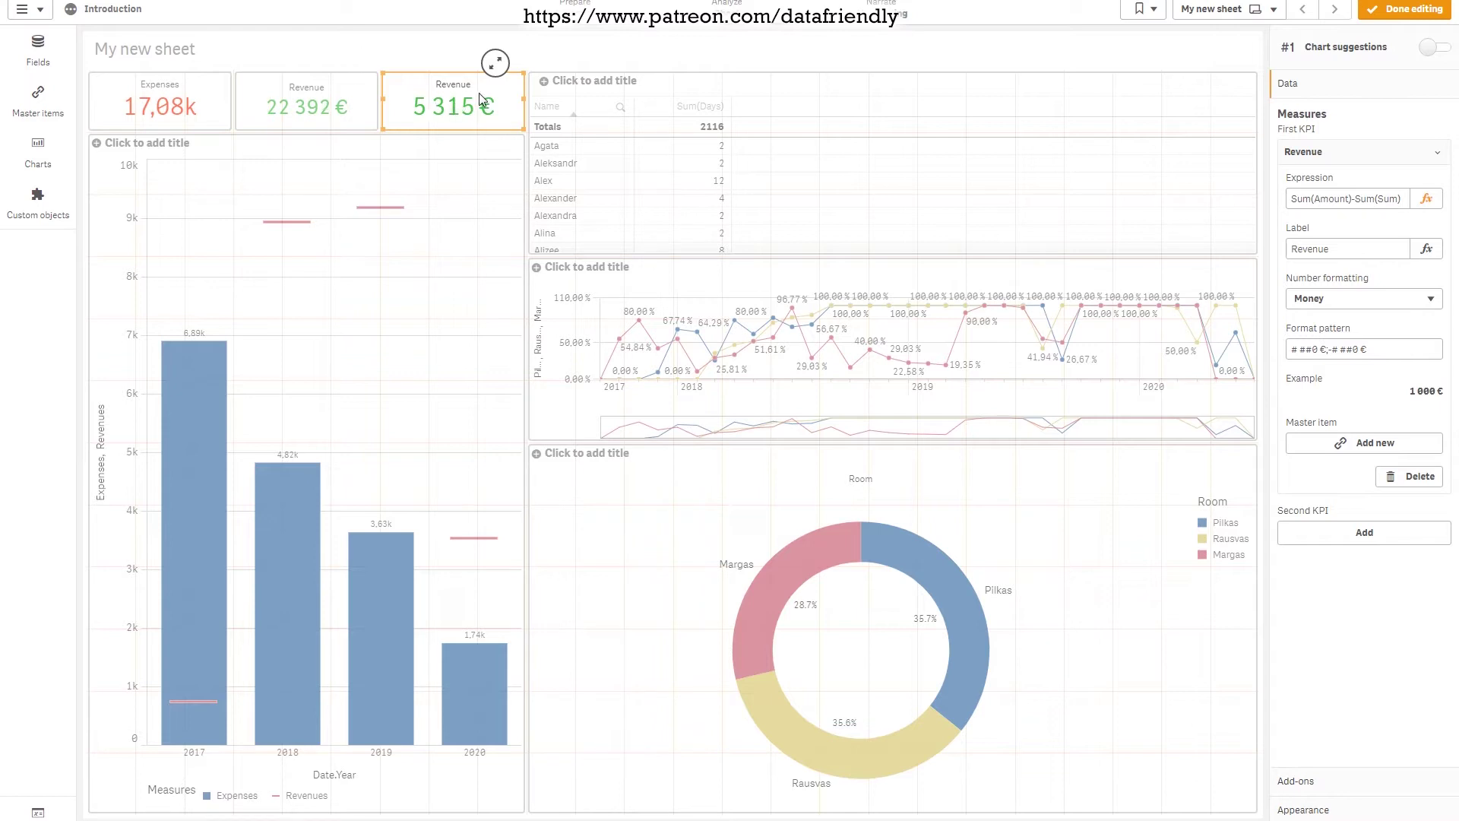
Step: Replace the new KPI's label Revenue with Profit
left_click_drag(1350, 249, 1227, 262)
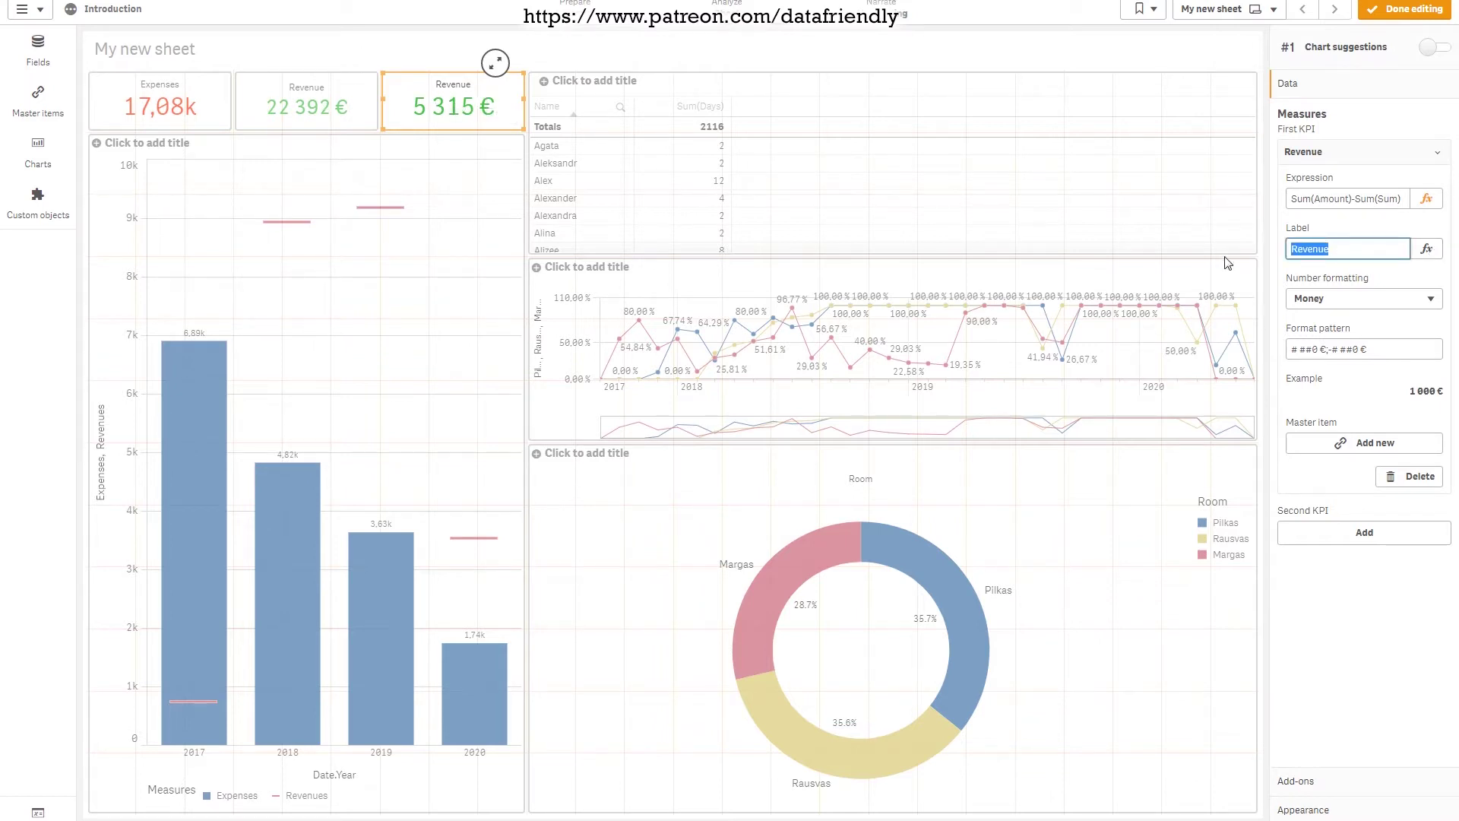
type("Profit")
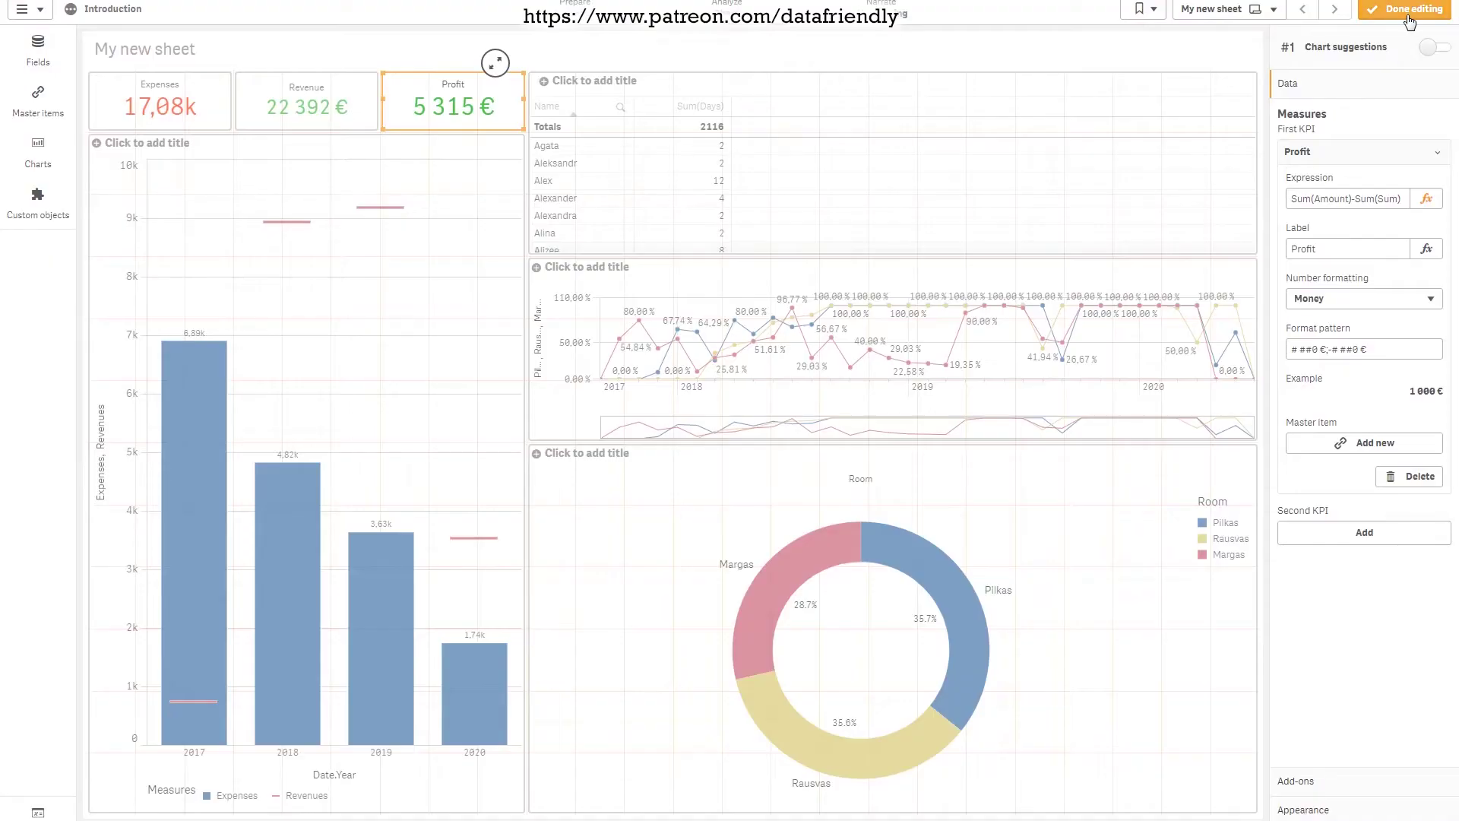
Step: Leave edit mode and filter the sheet to 2017, where Profit reads -6 147 €
left_click(1407, 9)
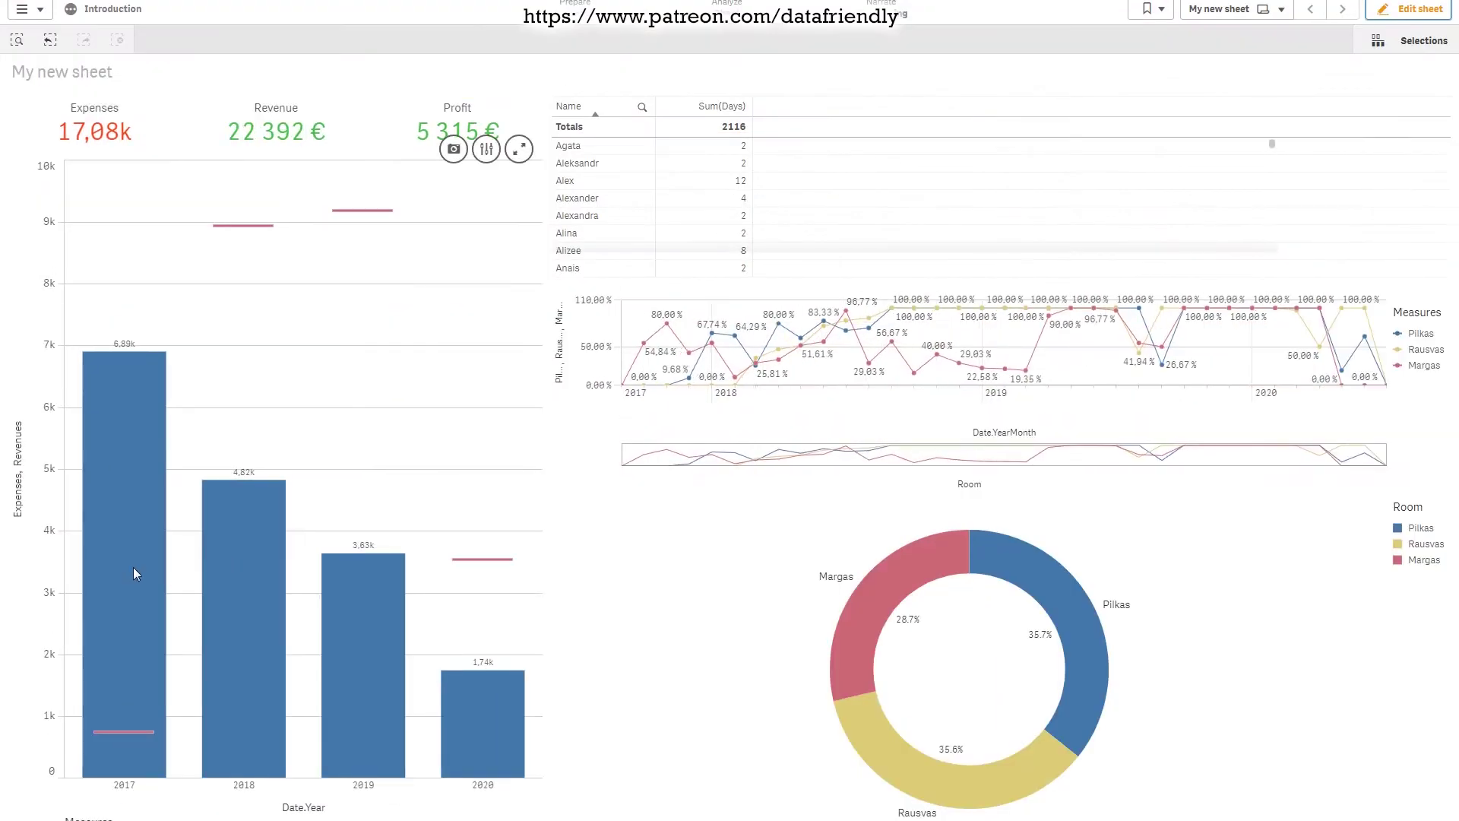
mouse_move(121, 749)
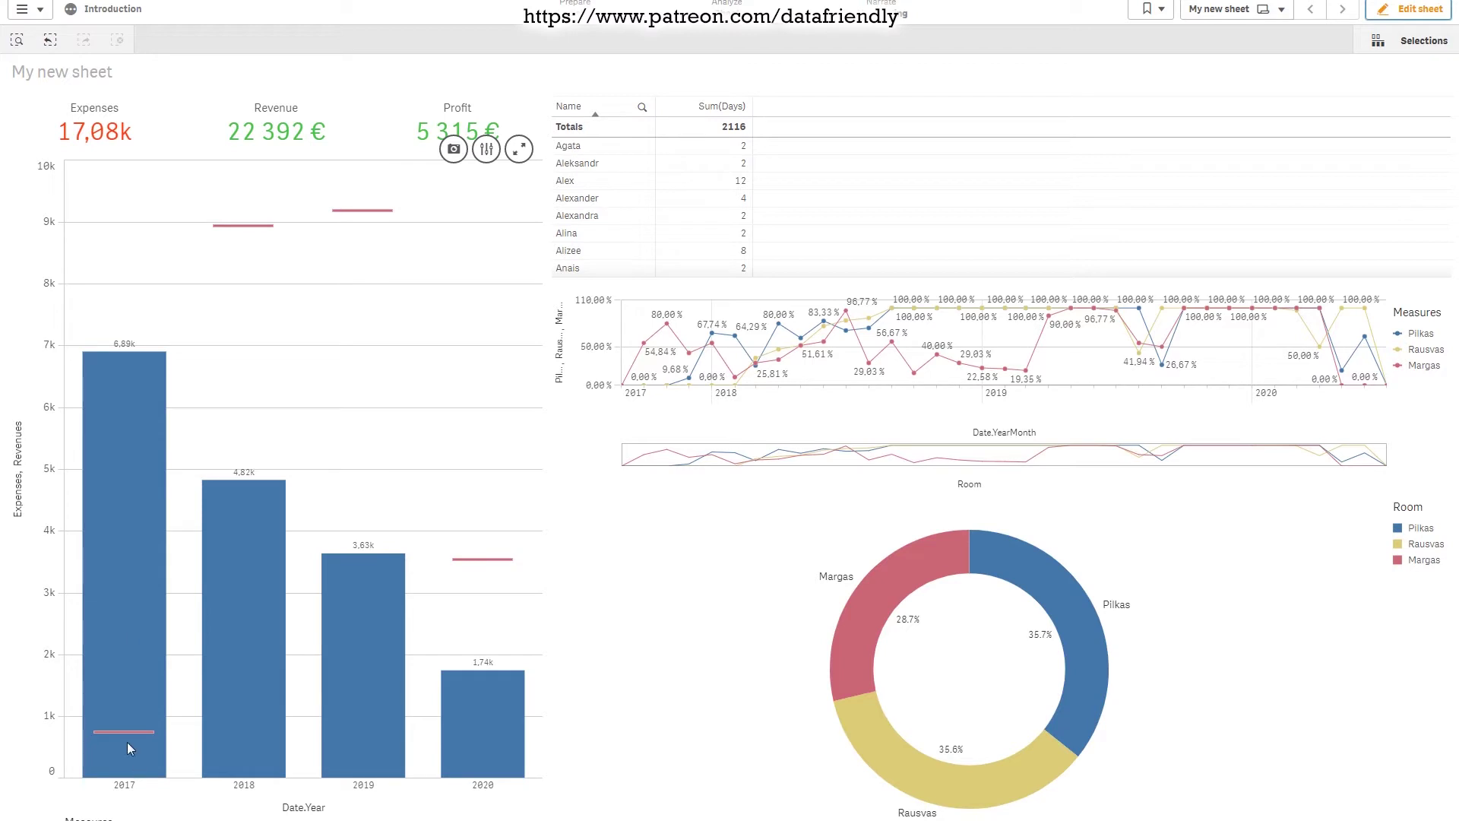
left_click(138, 605)
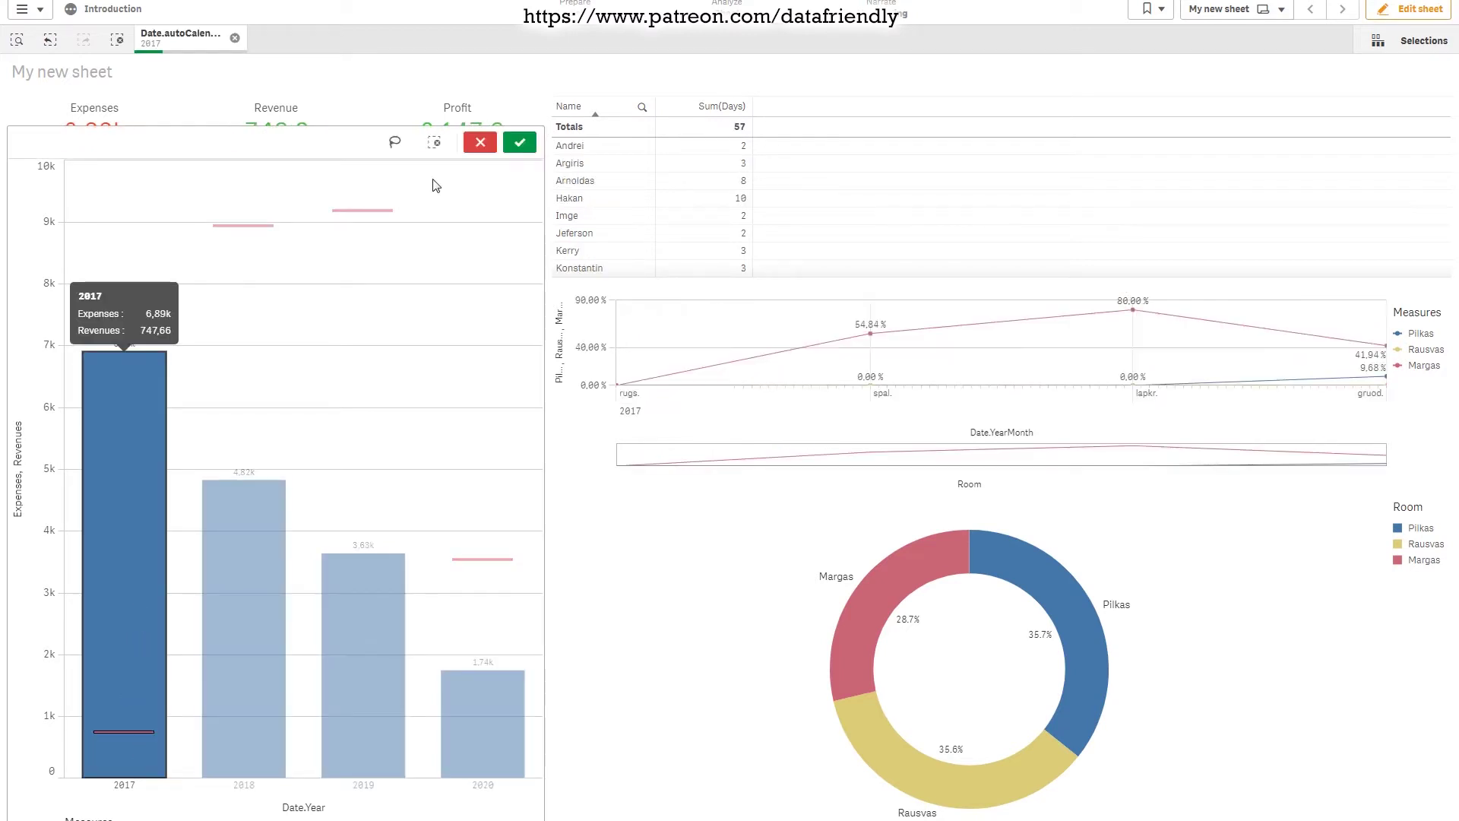
left_click(522, 147)
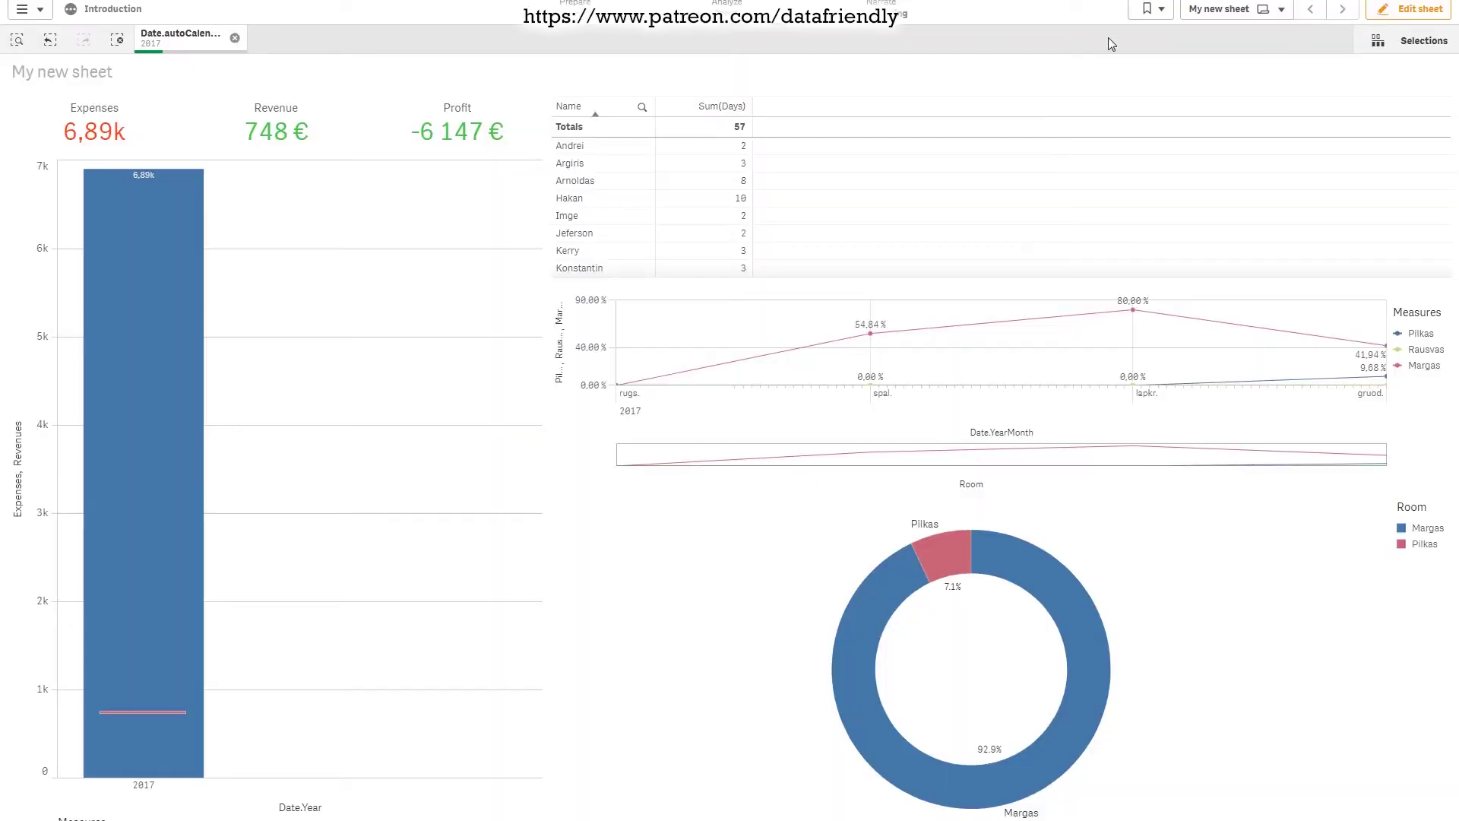
Step: Clear the 2017 filter, return to editing, and enable Conditional colors on the Profit KPI
left_click(235, 38)
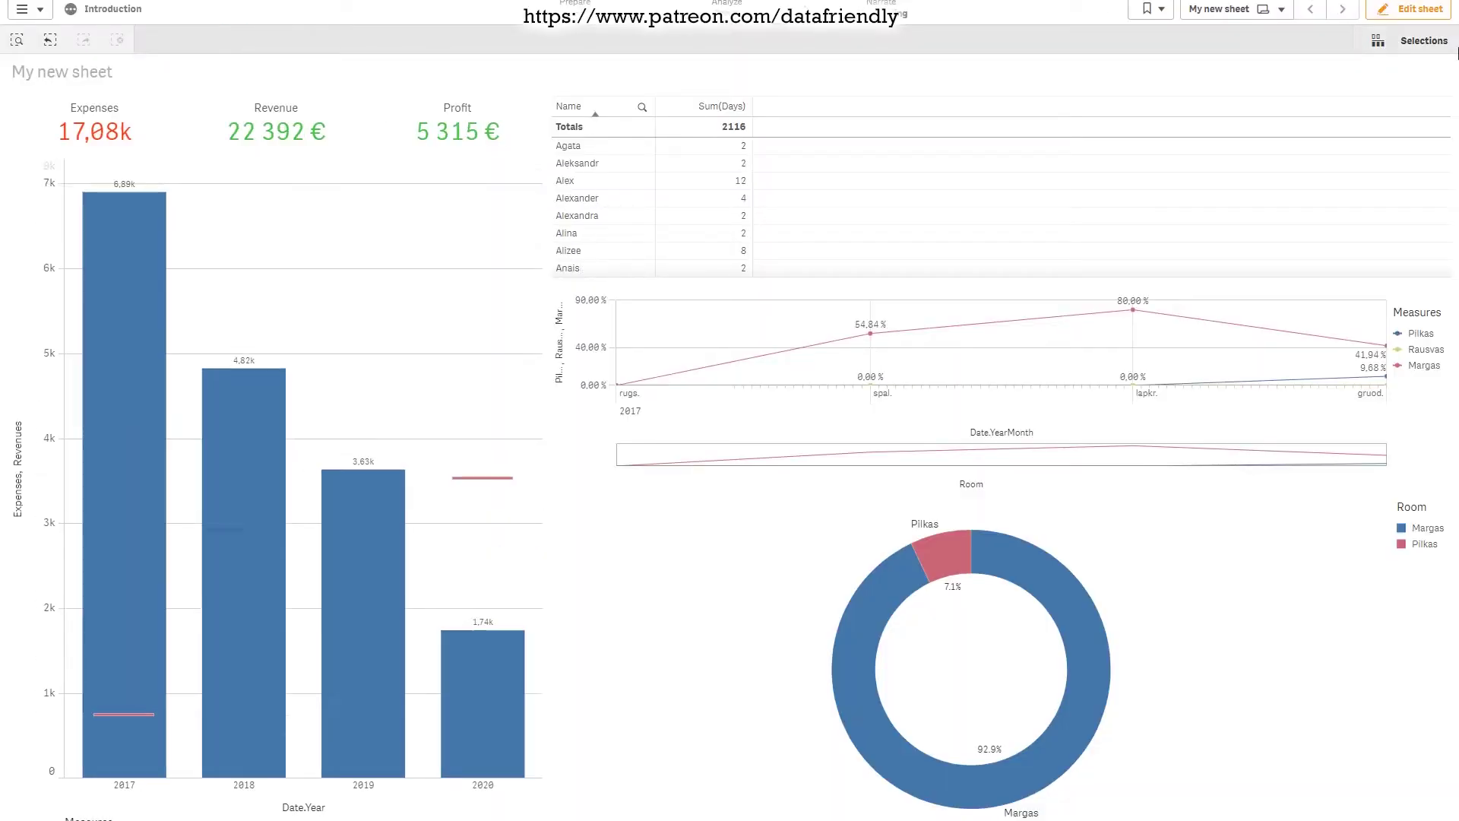
left_click(1409, 8)
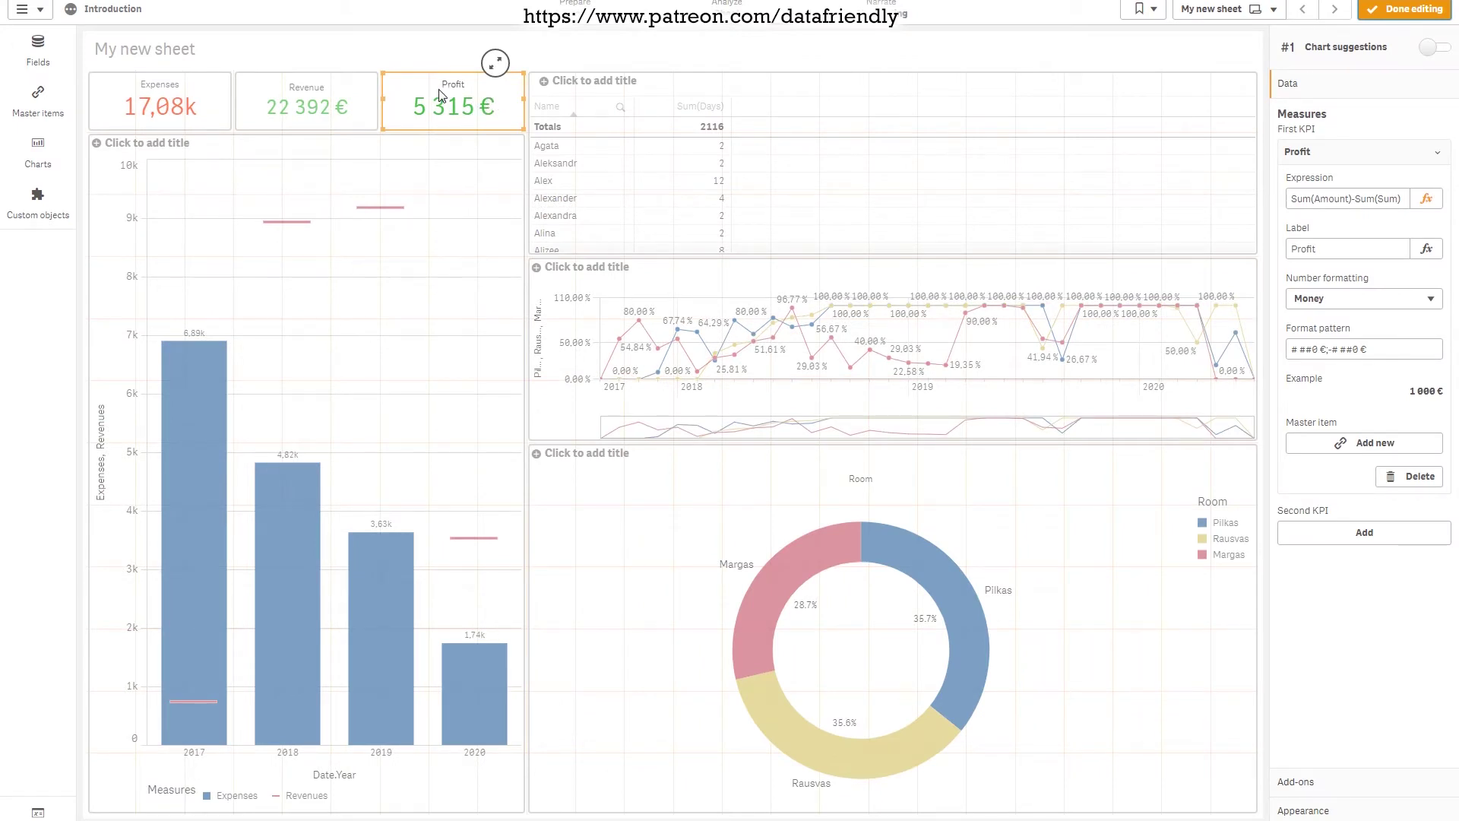
left_click(1302, 813)
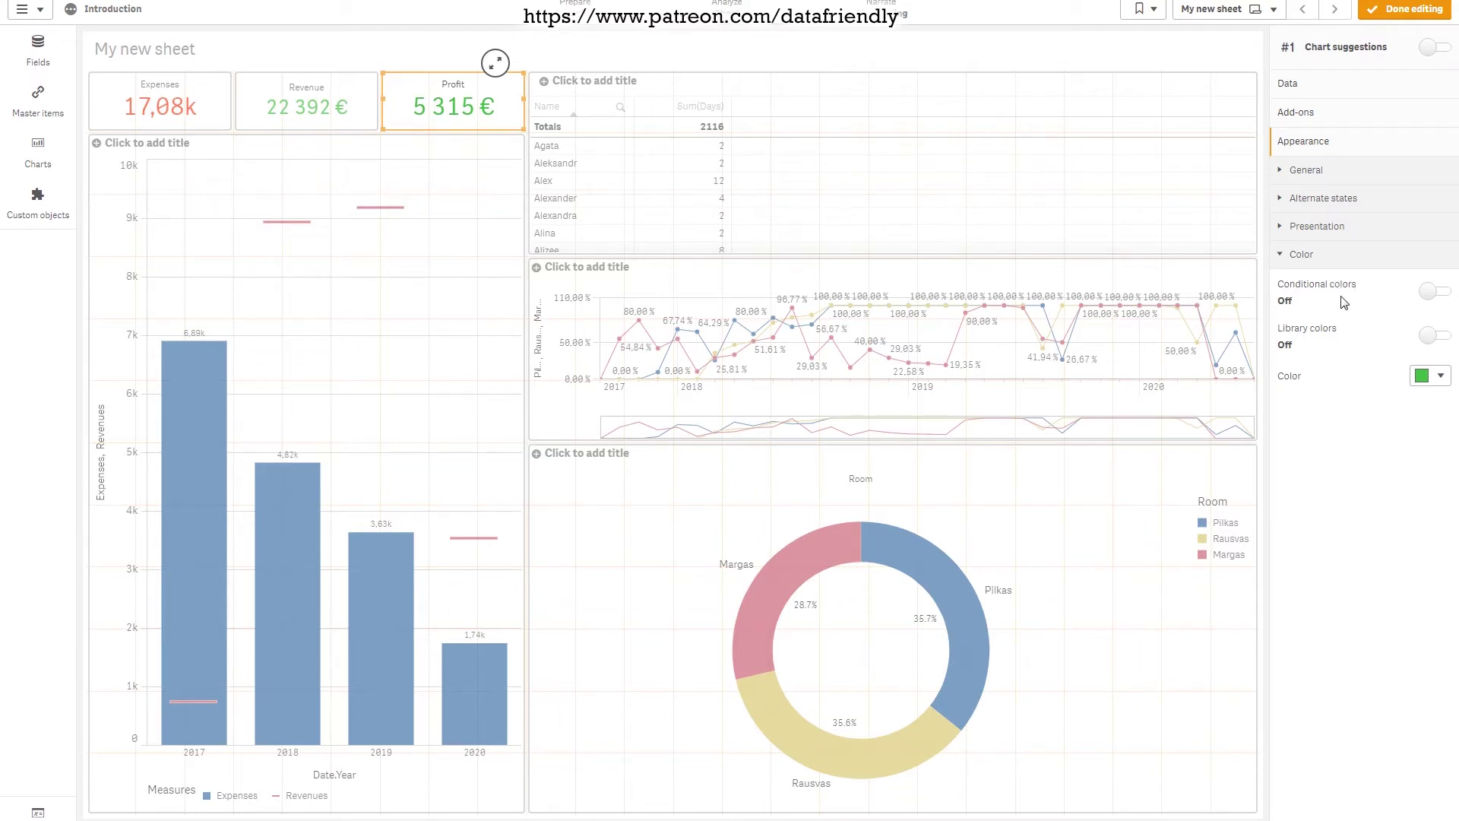
left_click(1428, 294)
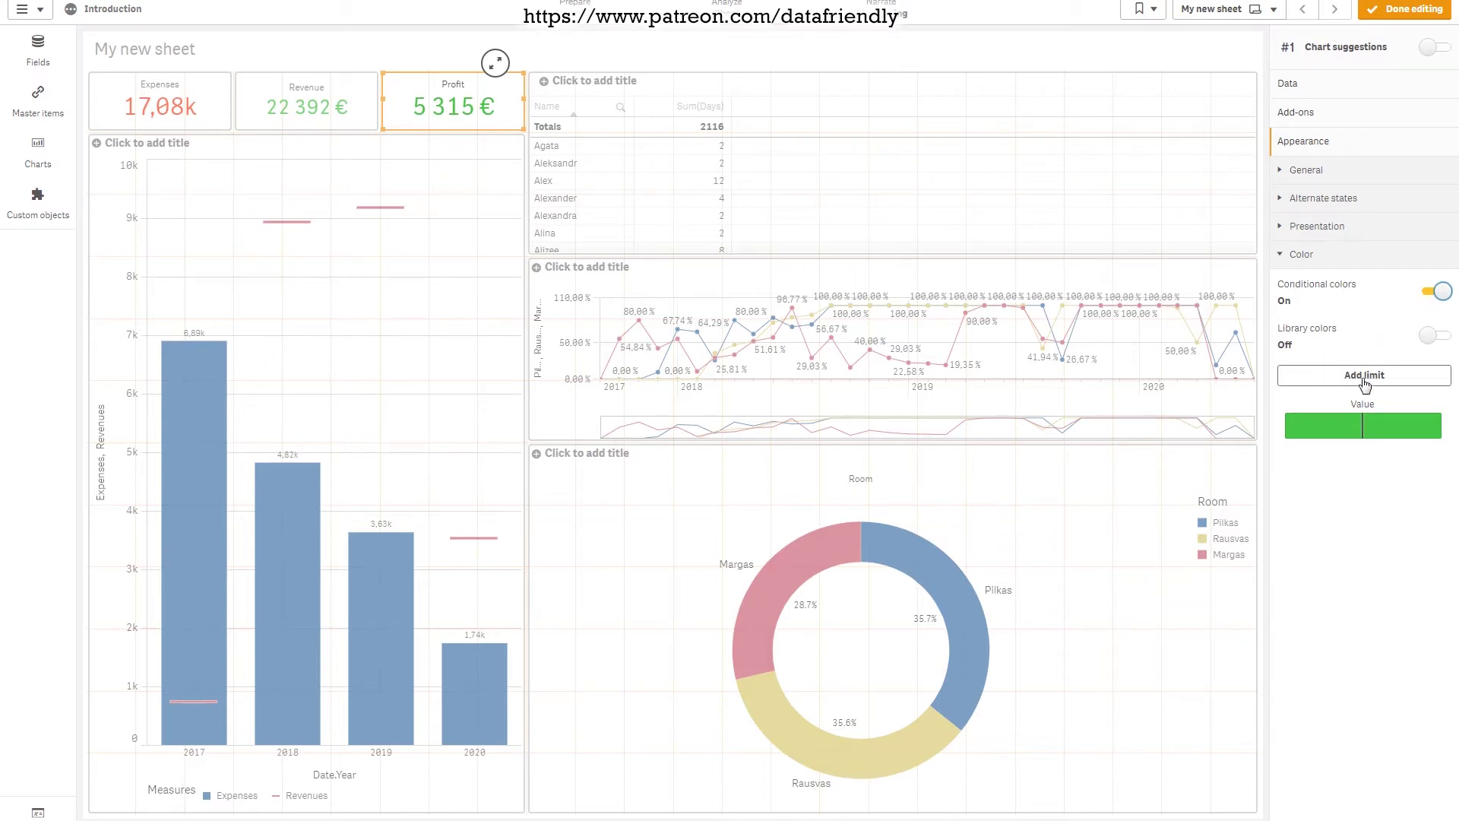
Step: Add a colour limit to the Profit KPI, green above it and red below it
left_click(1337, 376)
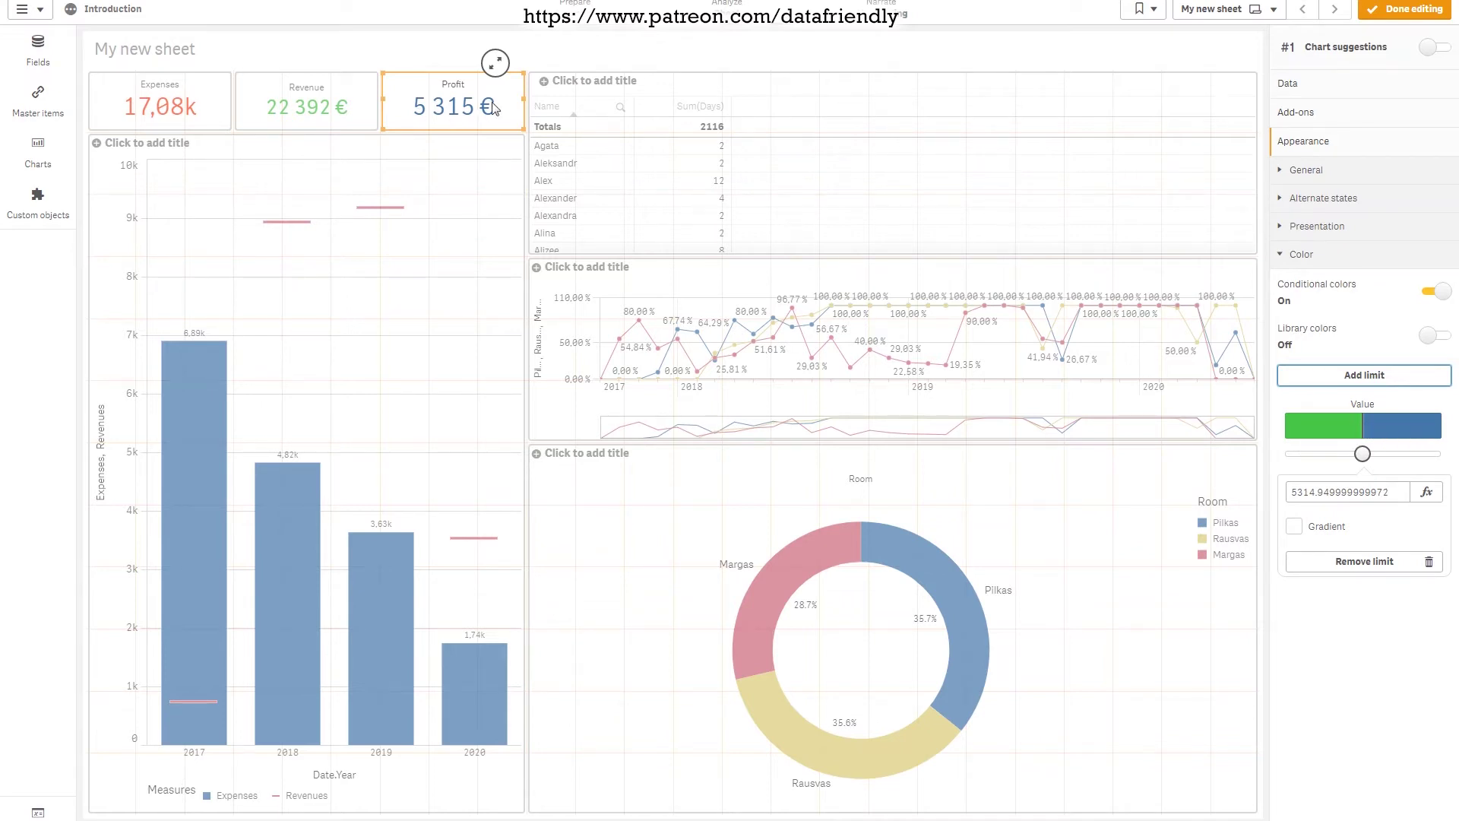
left_click(1412, 442)
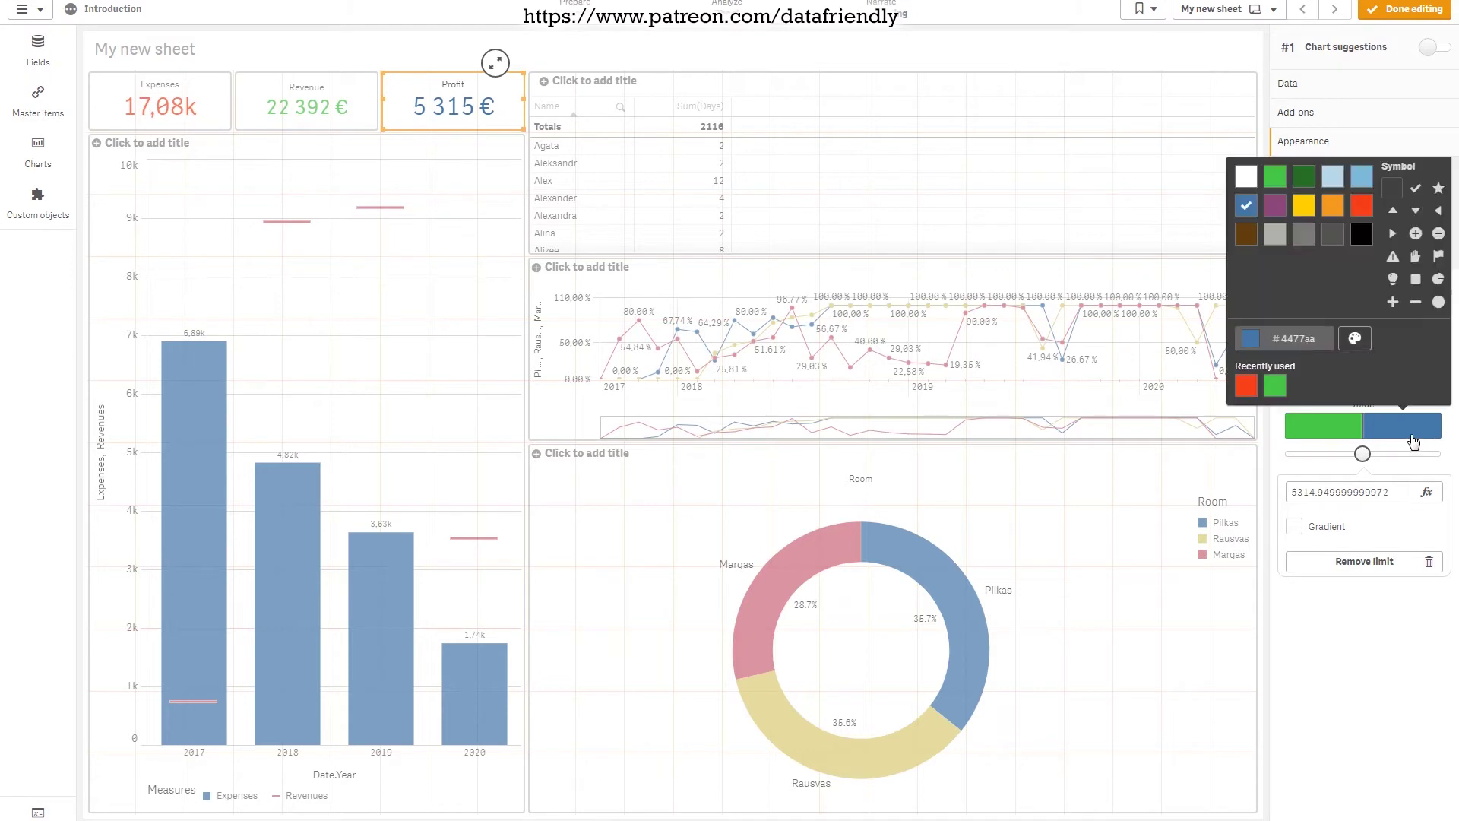
left_click(1276, 177)
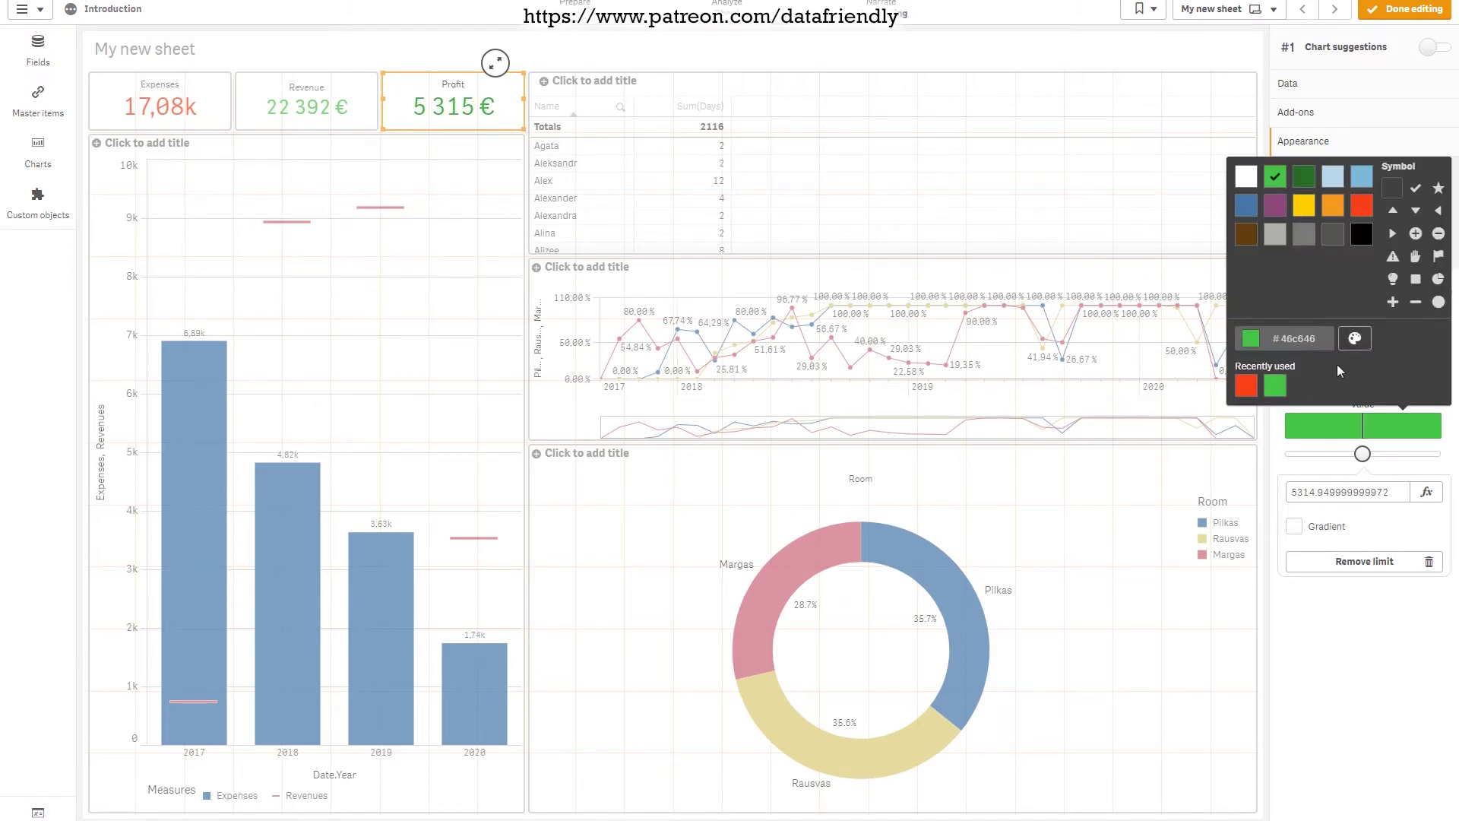
left_click(1328, 433)
left_click(1322, 434)
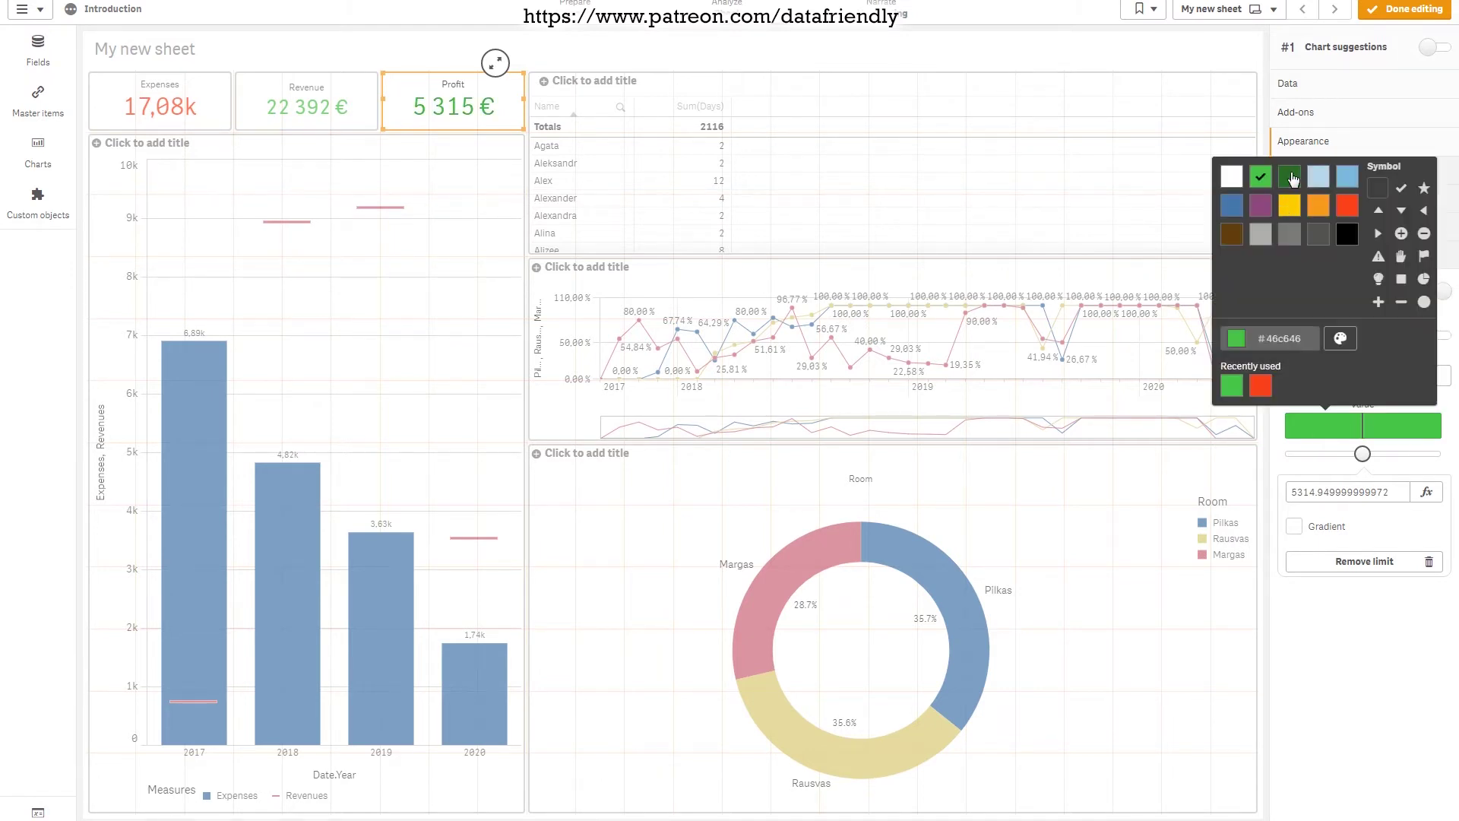
left_click(1349, 219)
left_click(1336, 431)
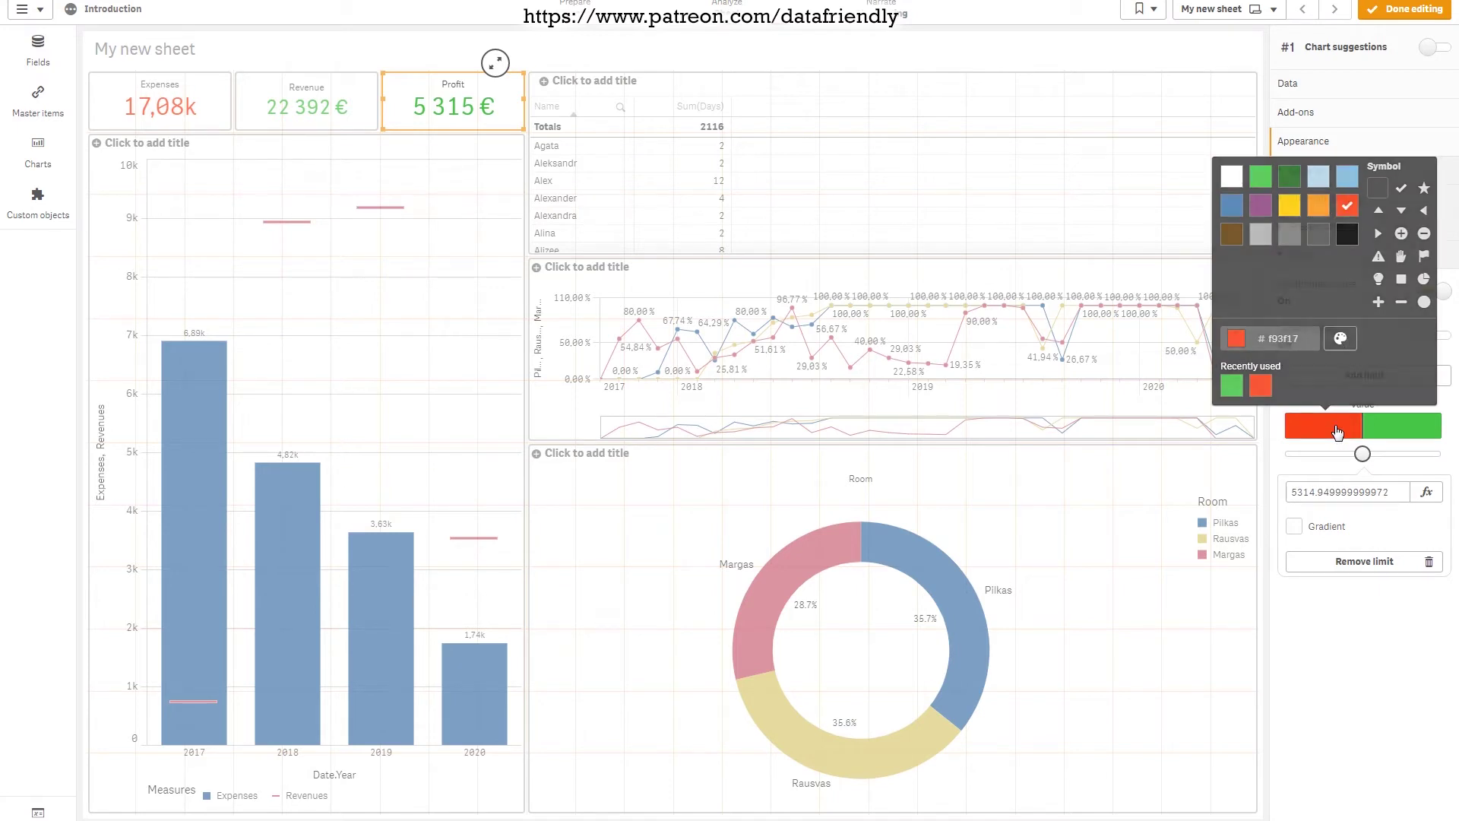
left_click(1292, 493)
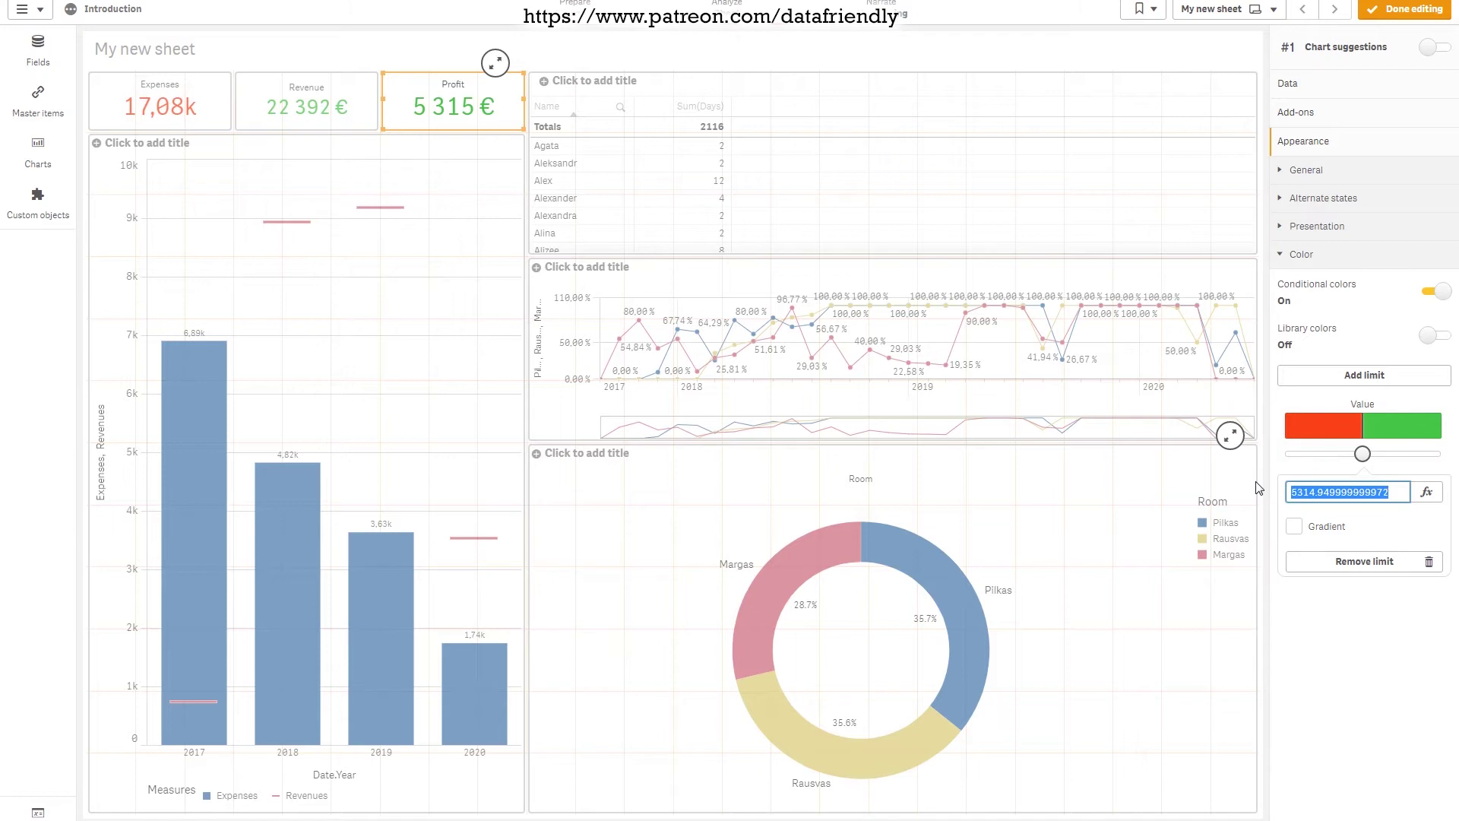
Step: Set the colour limit to 0 and enable Gradient to blend red into green
type("0")
key("Return")
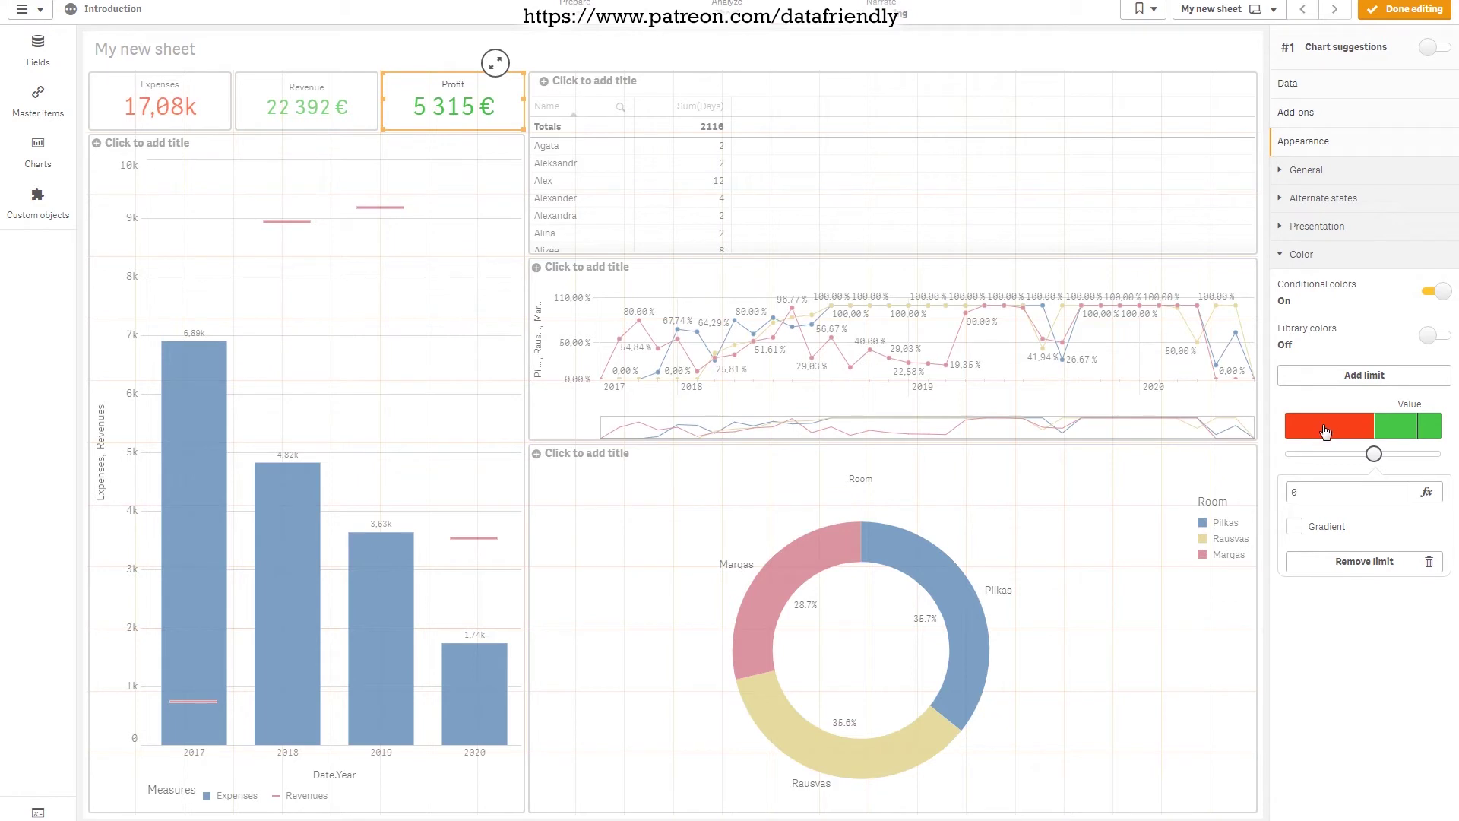
left_click(1294, 527)
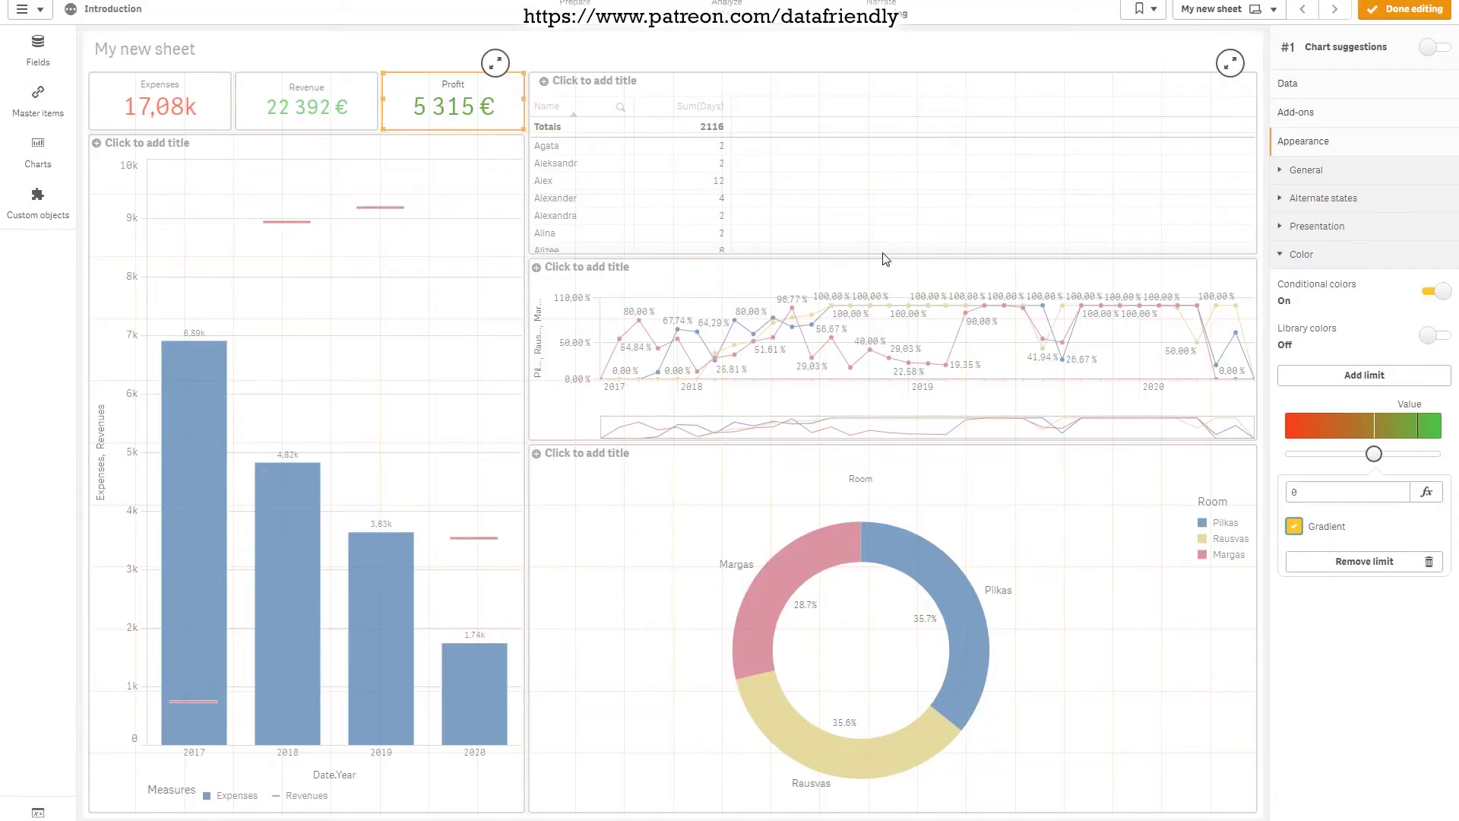
Step: Exit edit mode to view the sheet with Profit at 5 315 € in green
left_click(1395, 14)
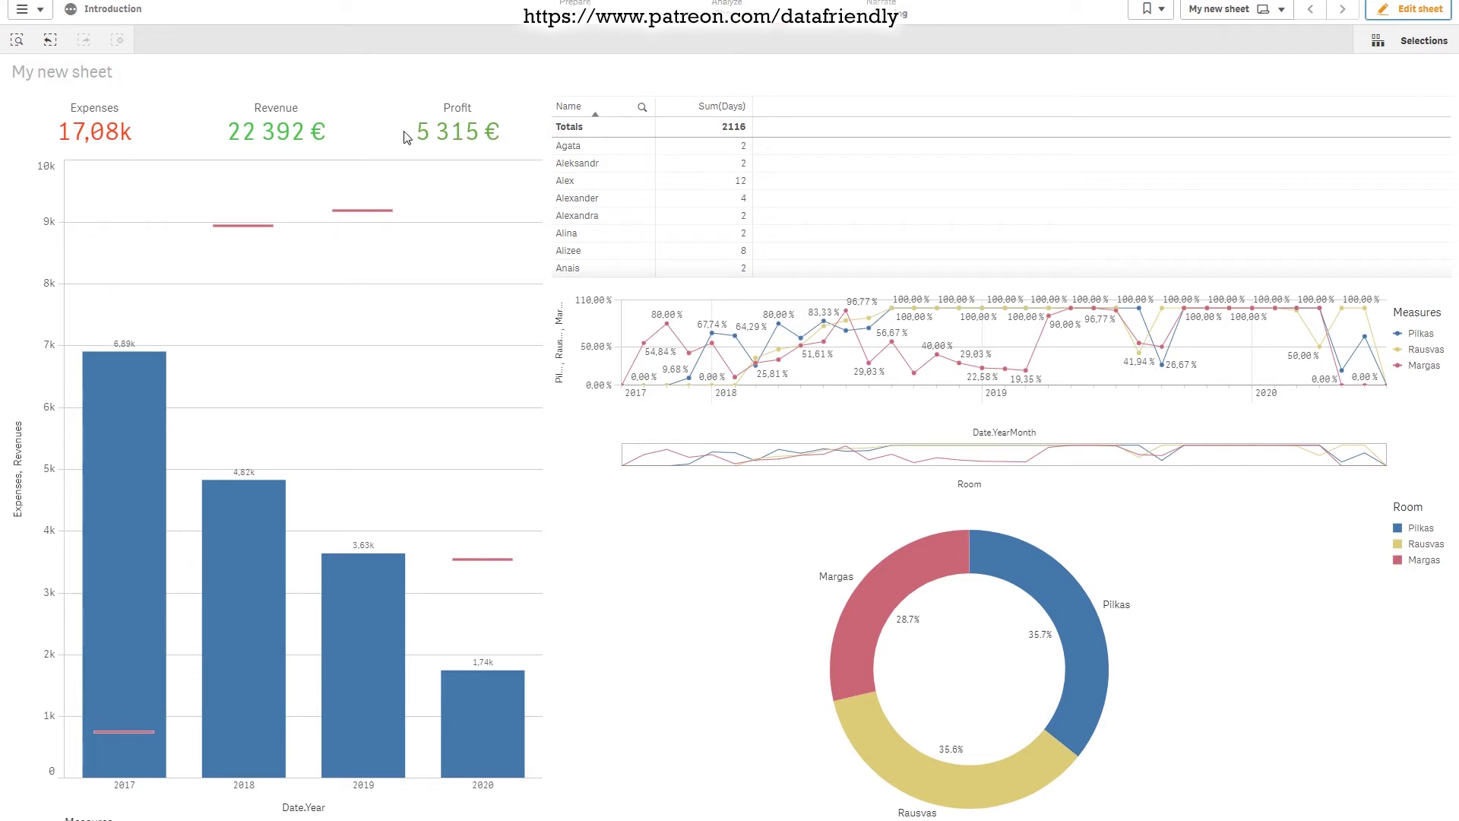
Step: Filter to 2017 and then clear that filter again
left_click(116, 547)
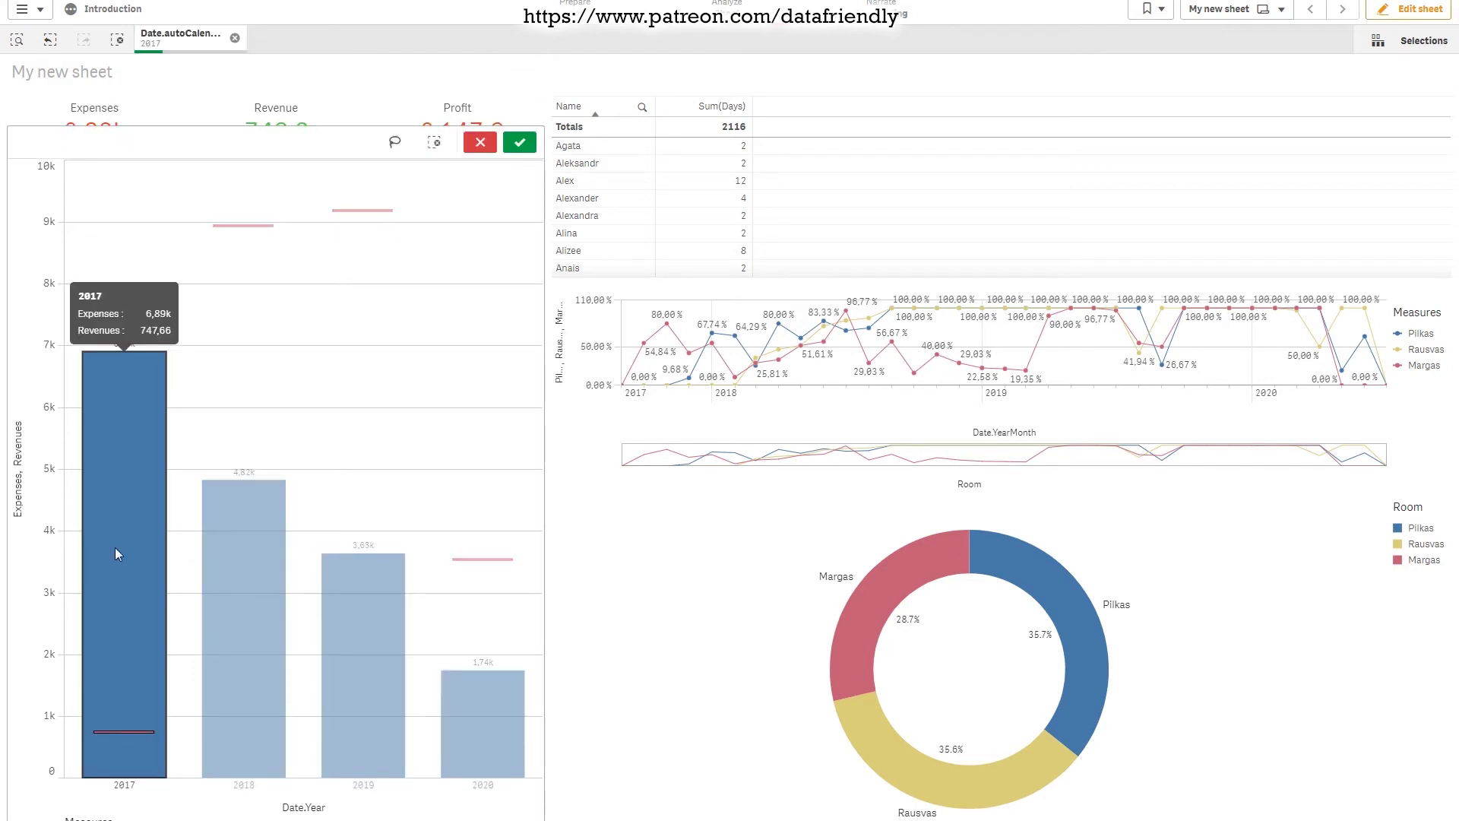
left_click(521, 144)
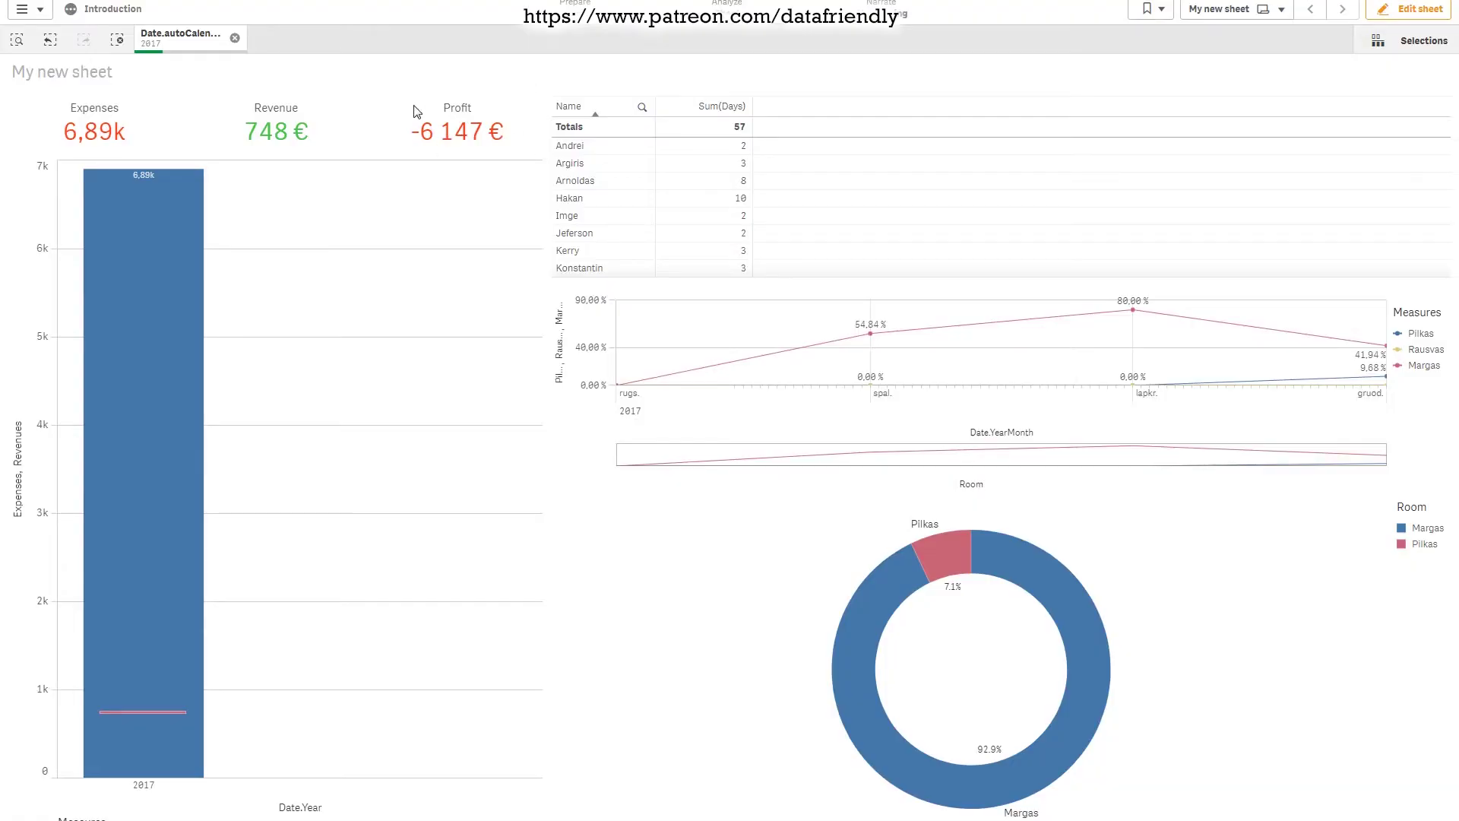
left_click(234, 38)
Step: Filter the sheet to 2017 and 2018, turning Profit red at -2 034 €
left_click(134, 576)
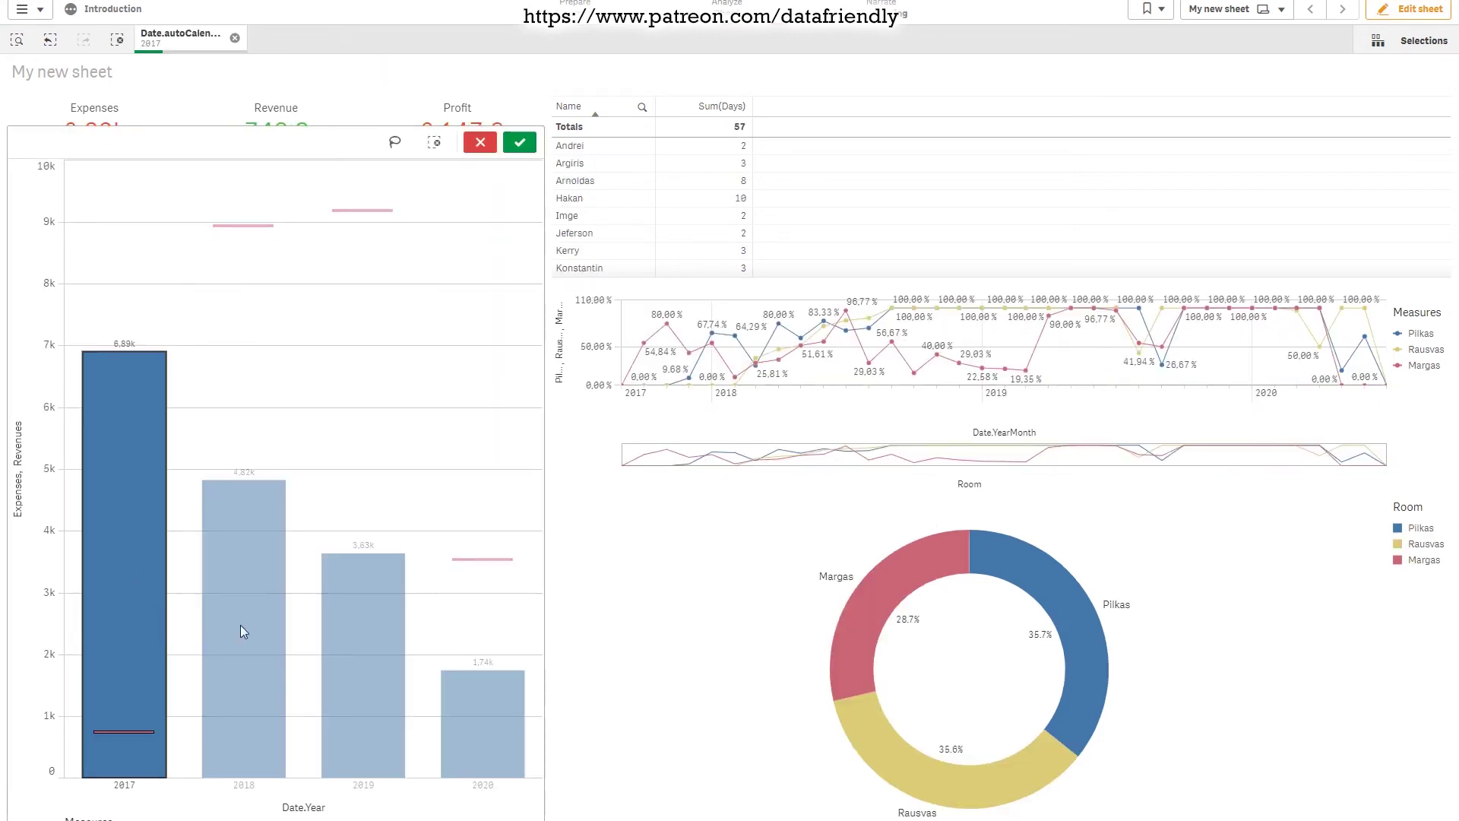
left_click(205, 608)
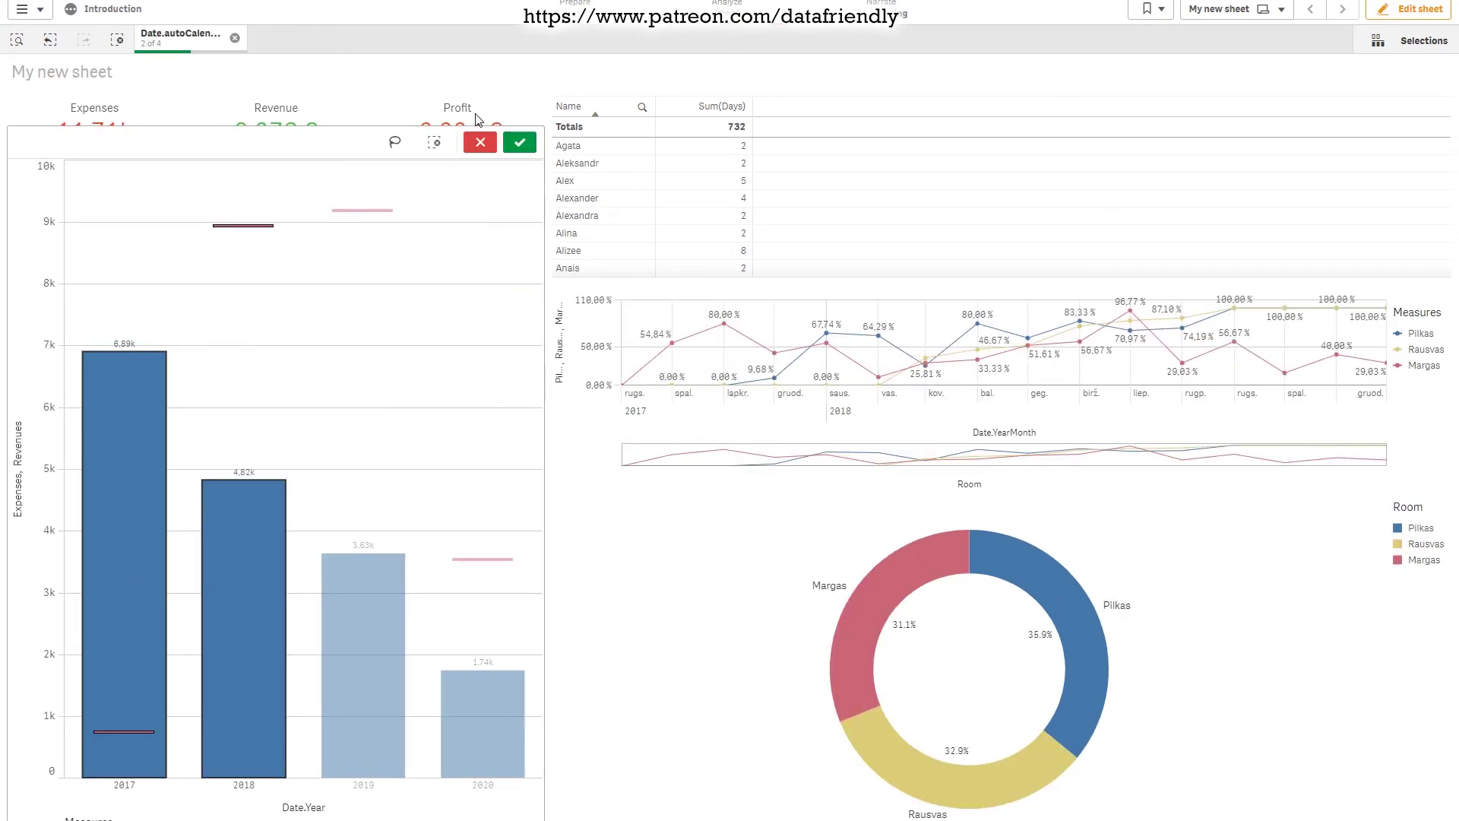
left_click(521, 145)
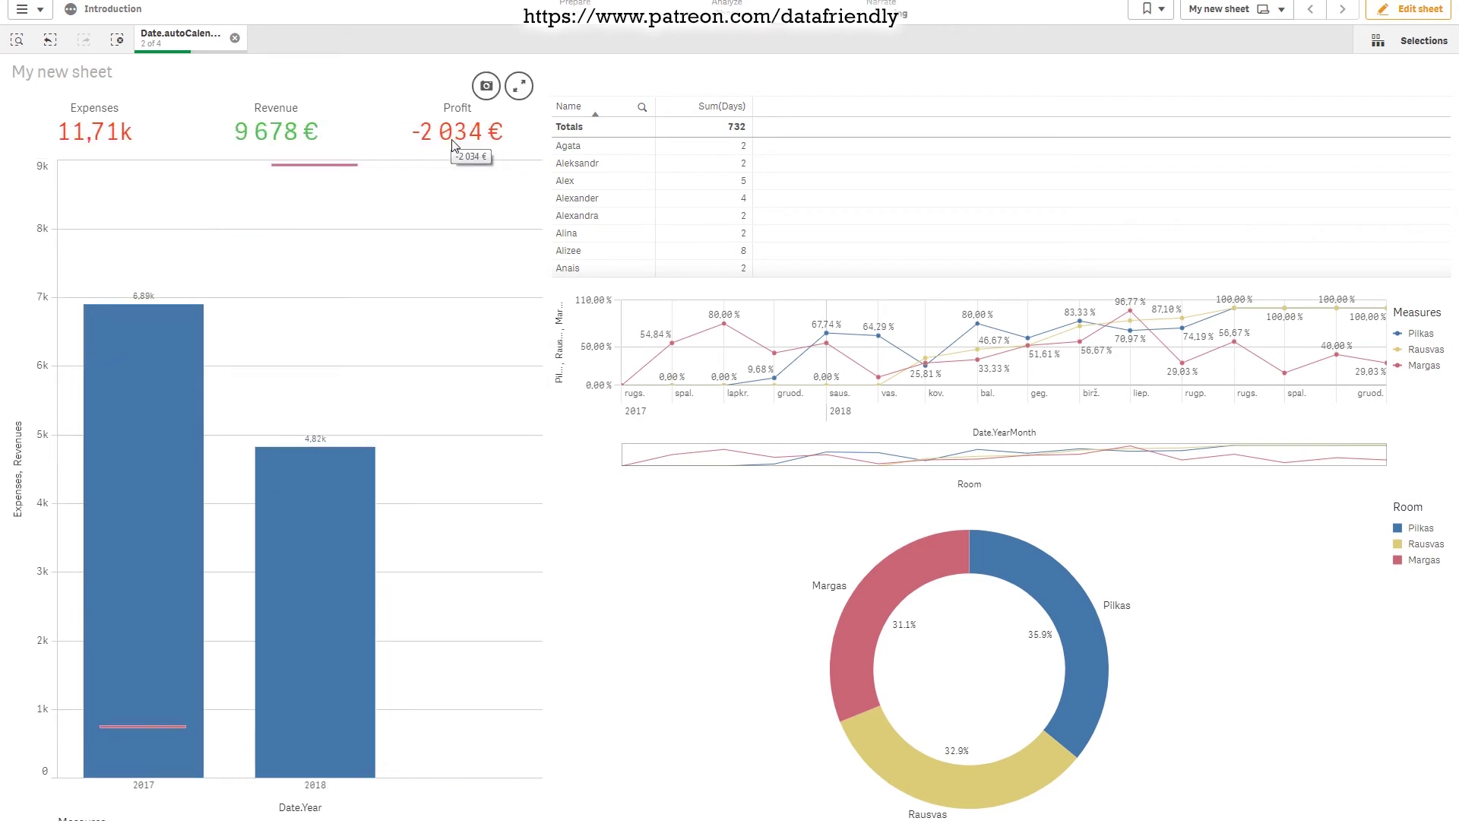